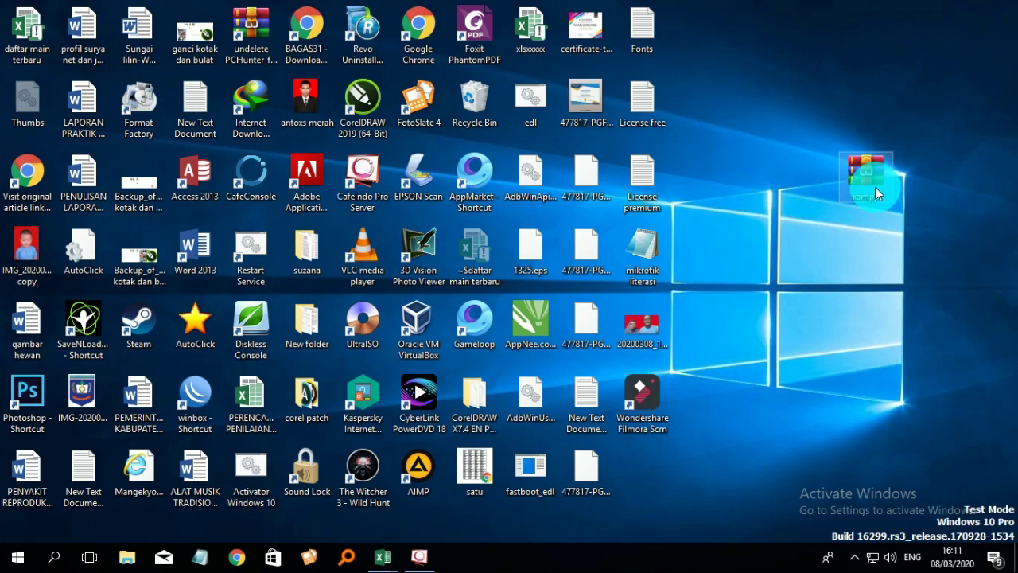
- Inspect the contents of the xampp.rar archive down to its xampp\htdocs folder, and close the archive
double_click(875, 187)
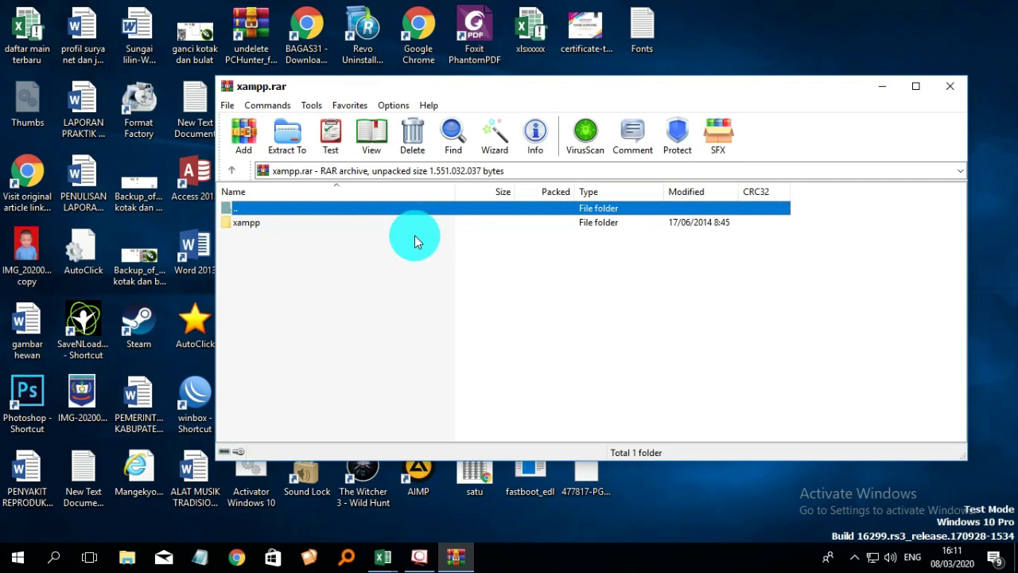
double_click(327, 224)
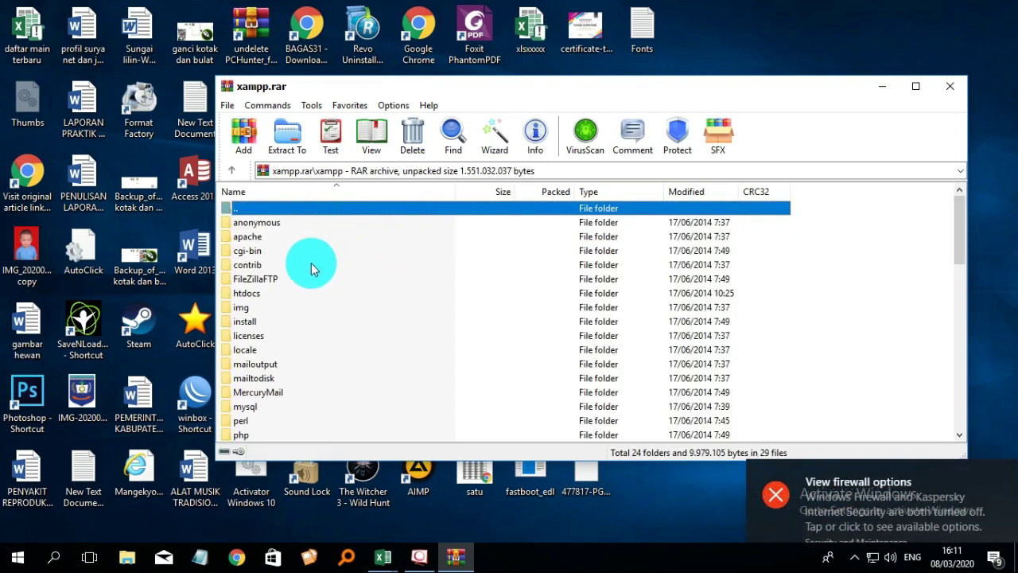
double_click(263, 293)
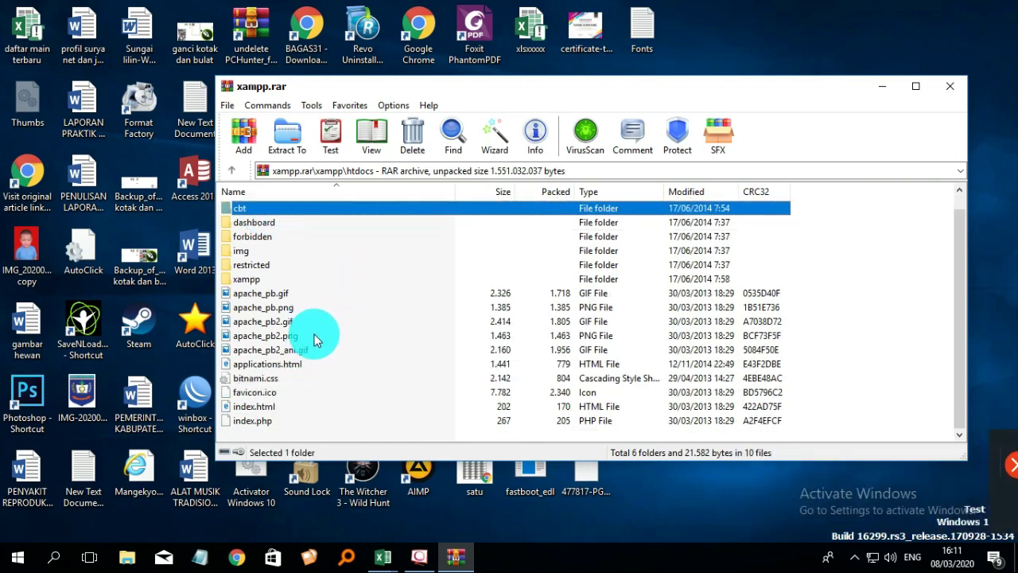
left_click(954, 90)
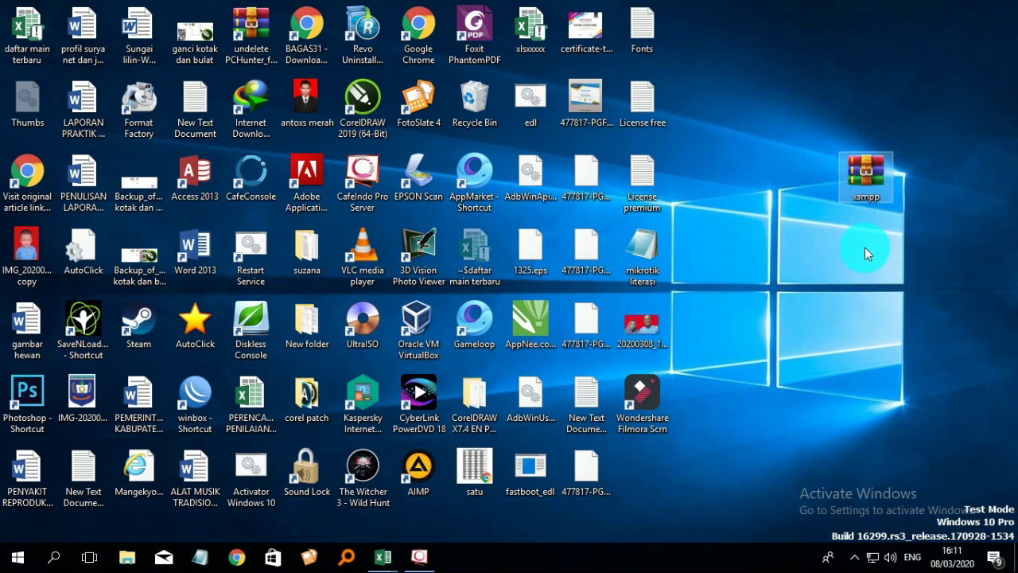
- Move the xampp archive from the desktop to the root of the Game (D:) drive
right_click(867, 183)
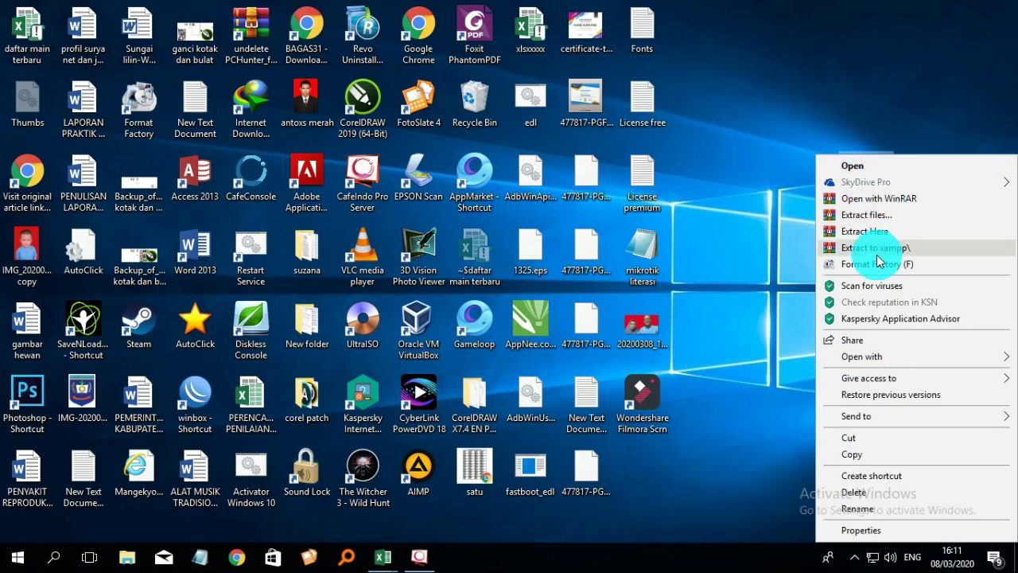
key("Escape")
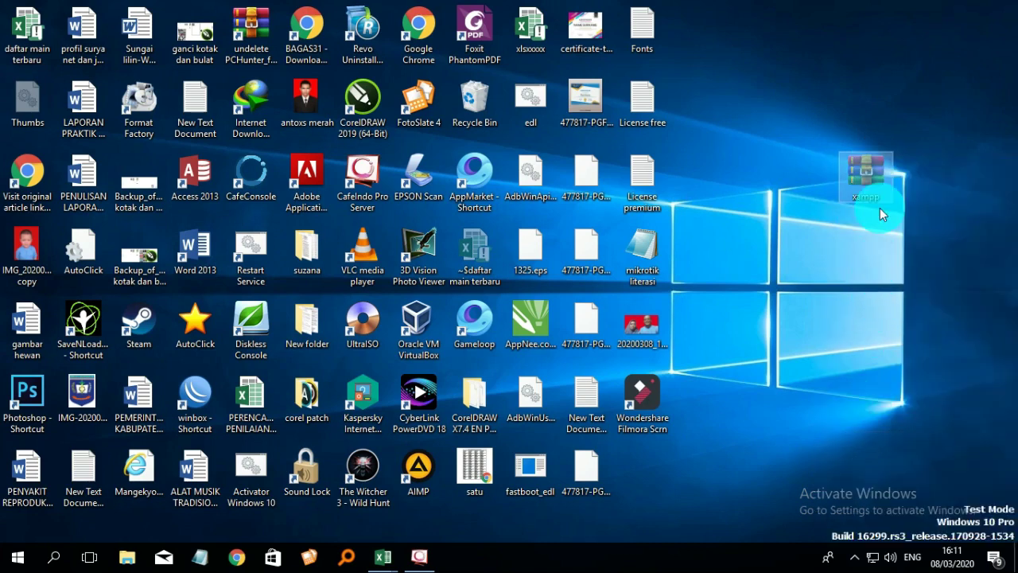
left_click(148, 557)
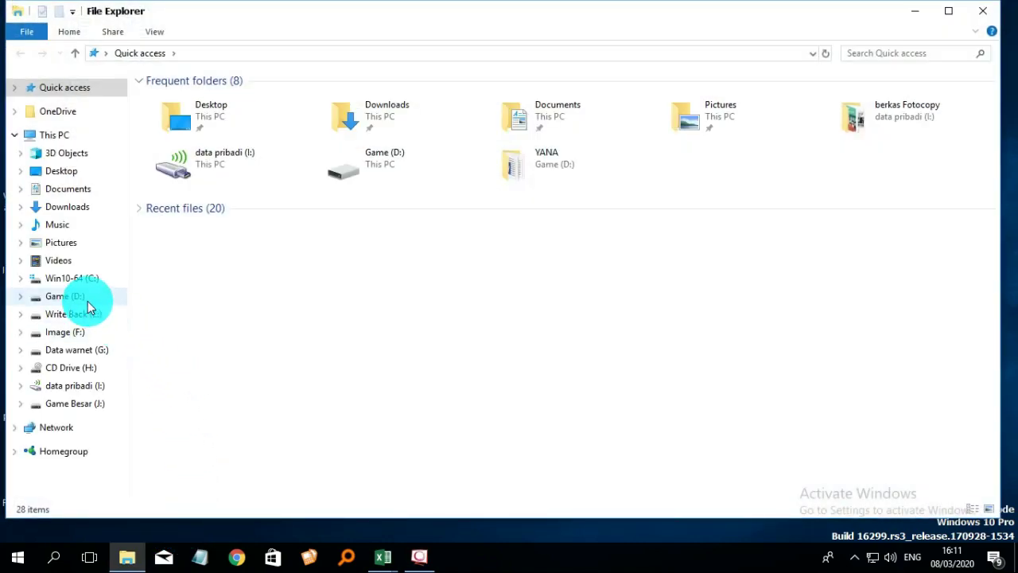
left_click(89, 308)
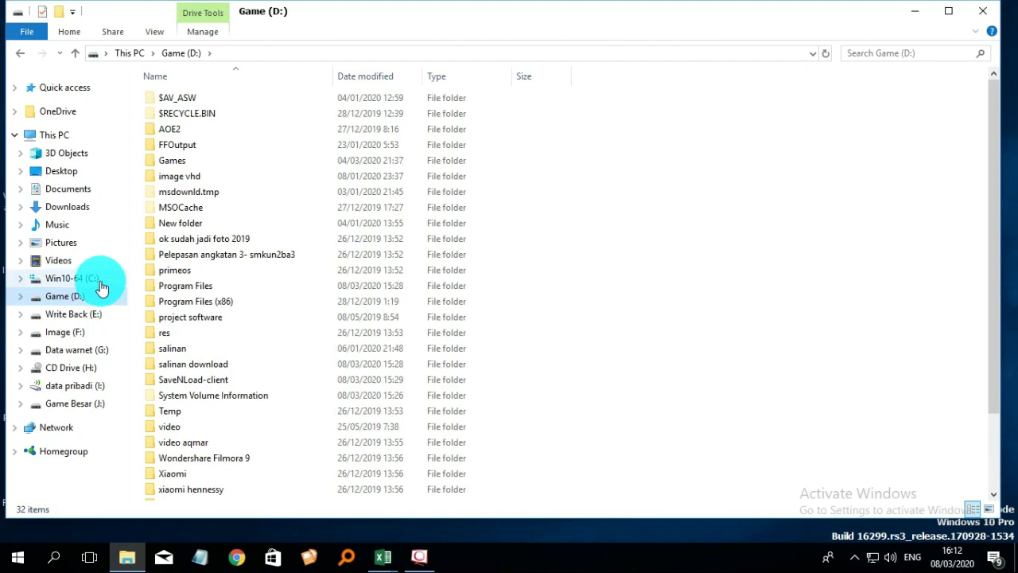
left_click(100, 283)
left_click(84, 302)
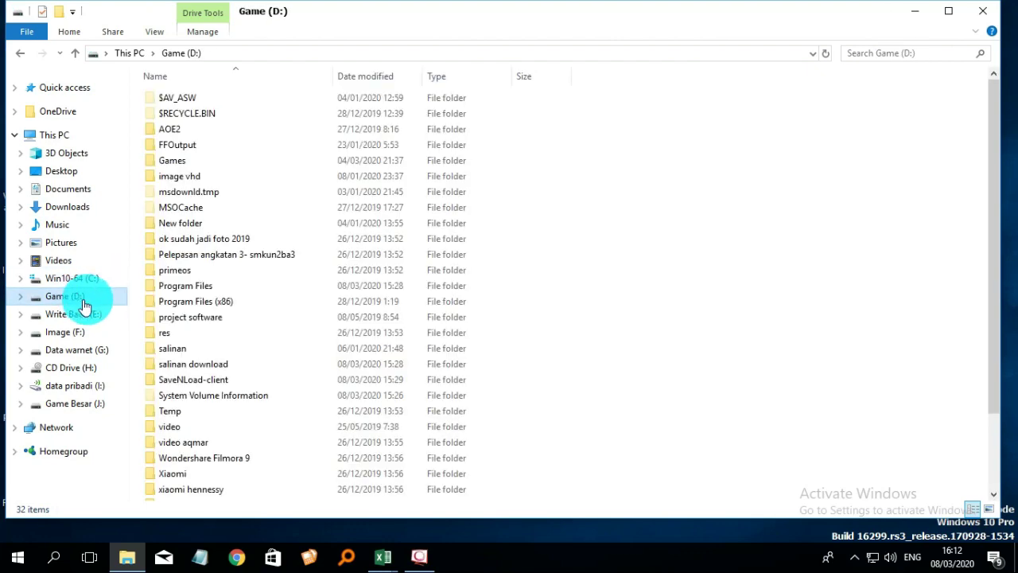
left_click(97, 315)
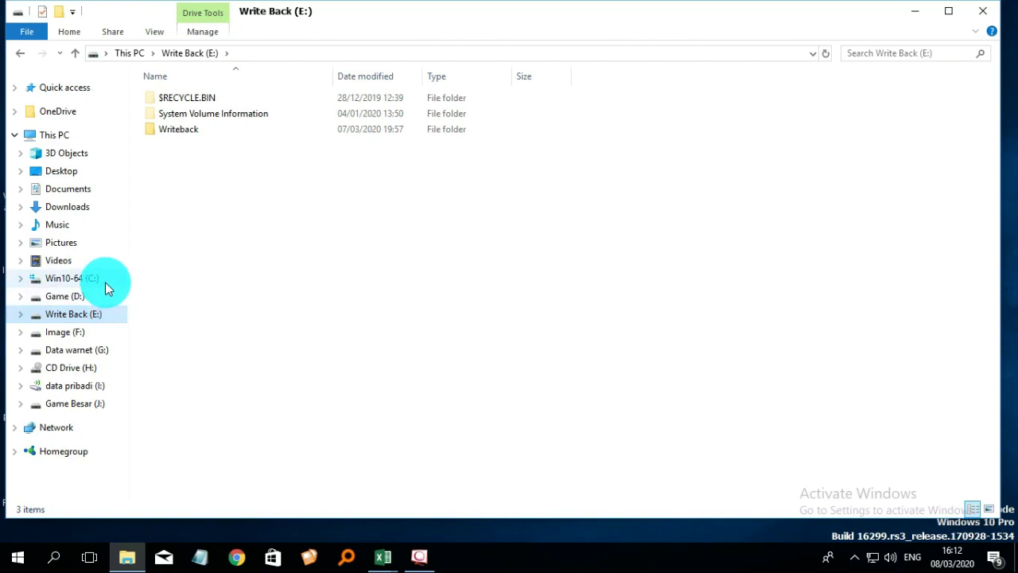
left_click(105, 283)
left_click(93, 292)
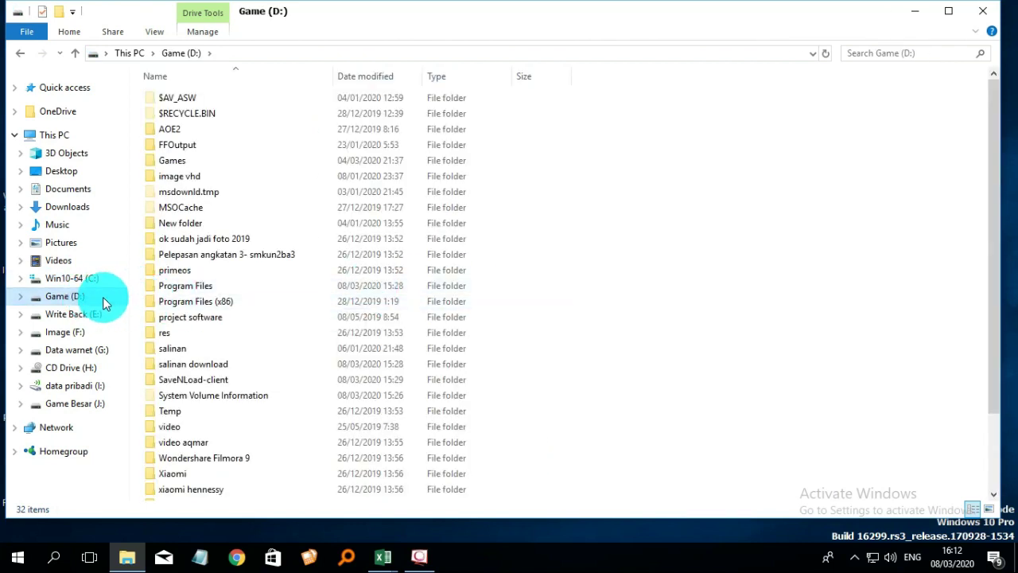
right_click(526, 298)
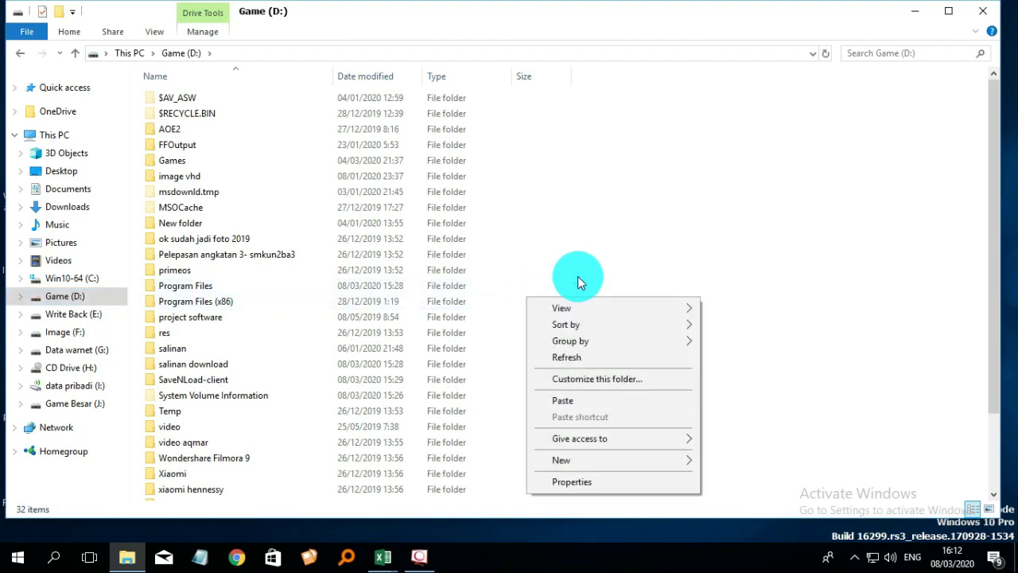
left_click(577, 404)
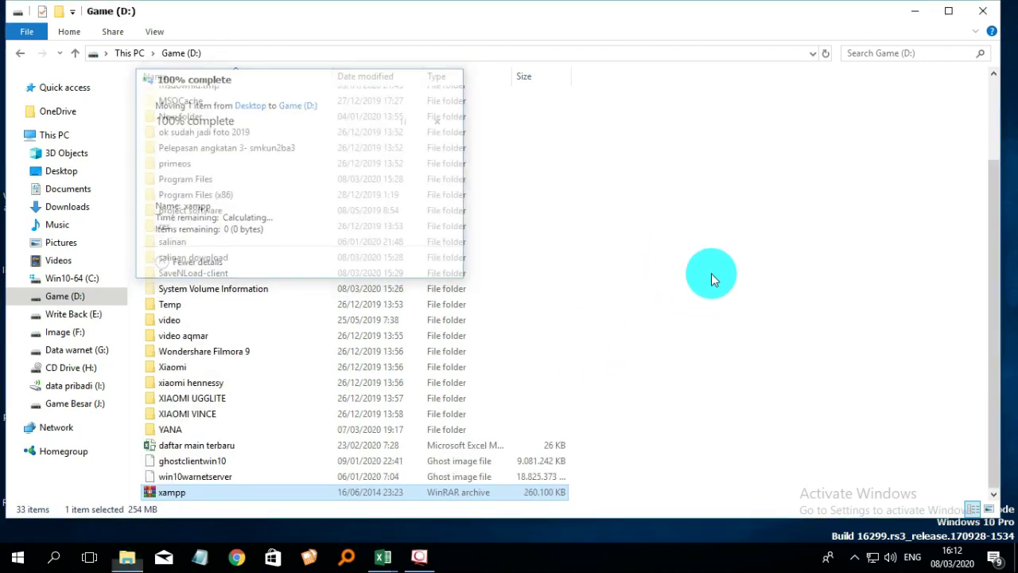
- Extract the xampp archive directly into the root of drive D: and check the extracted xampp folder's size in its properties
right_click(513, 492)
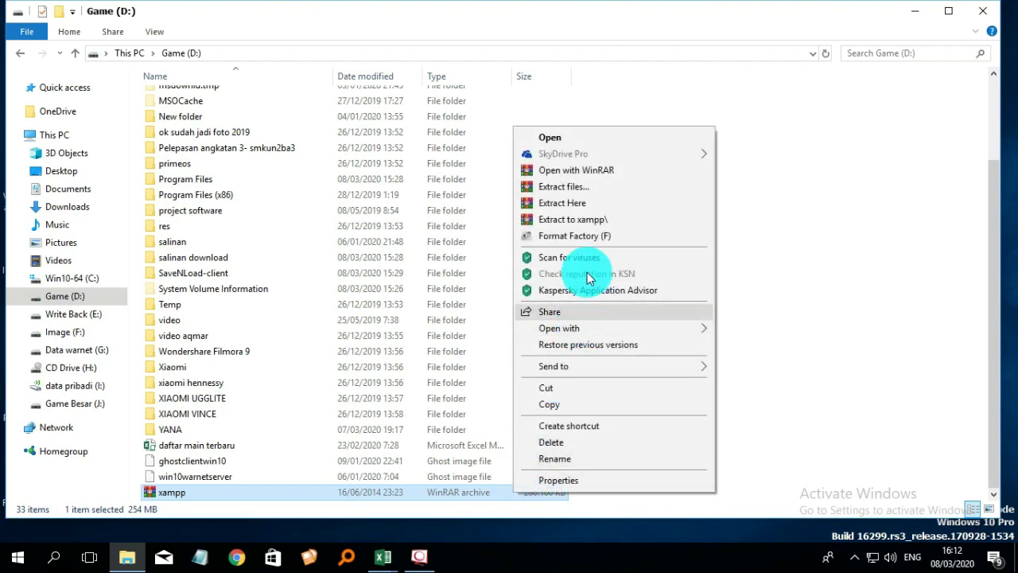
left_click(612, 209)
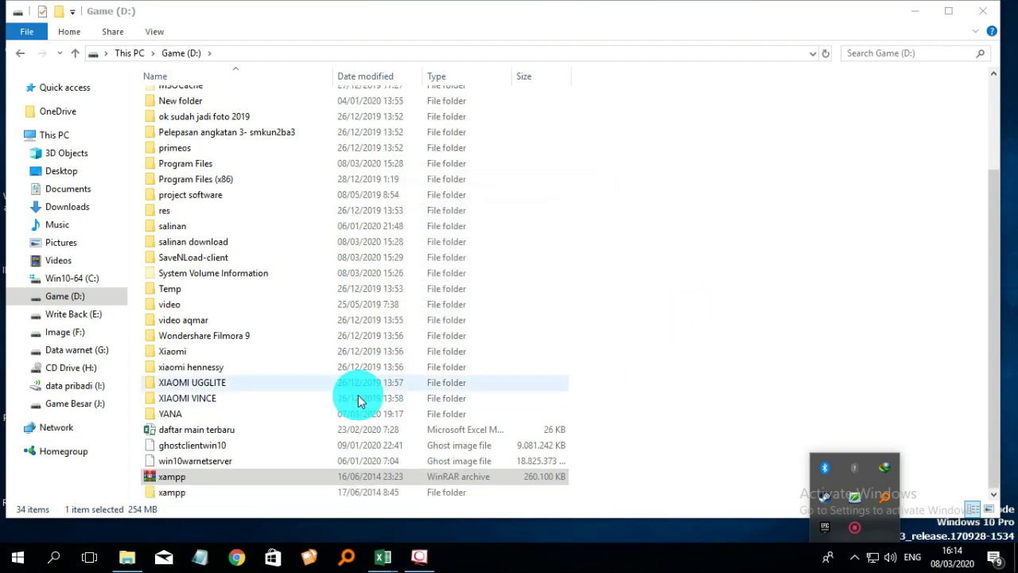
left_click(207, 496)
right_click(207, 496)
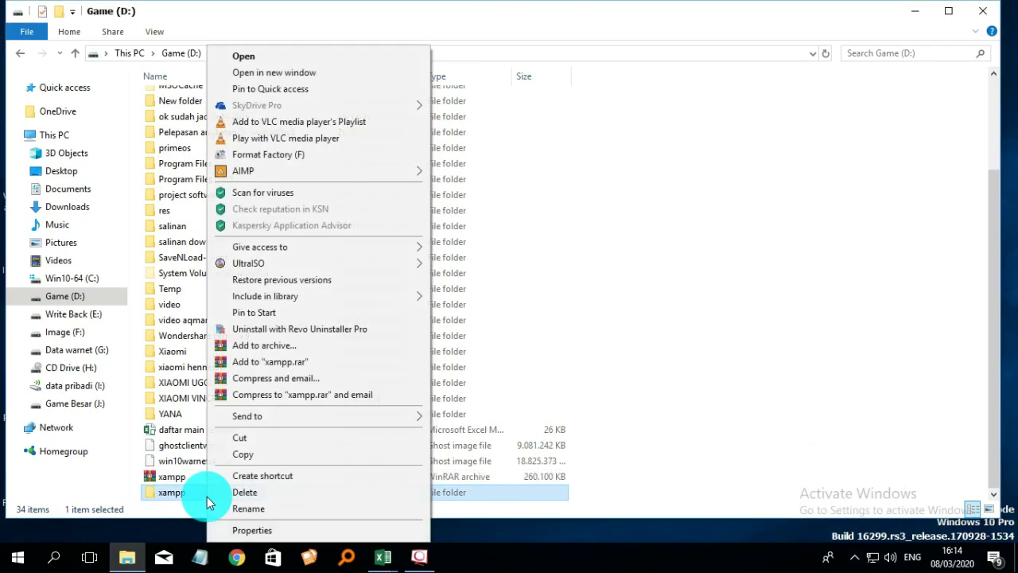
left_click(251, 531)
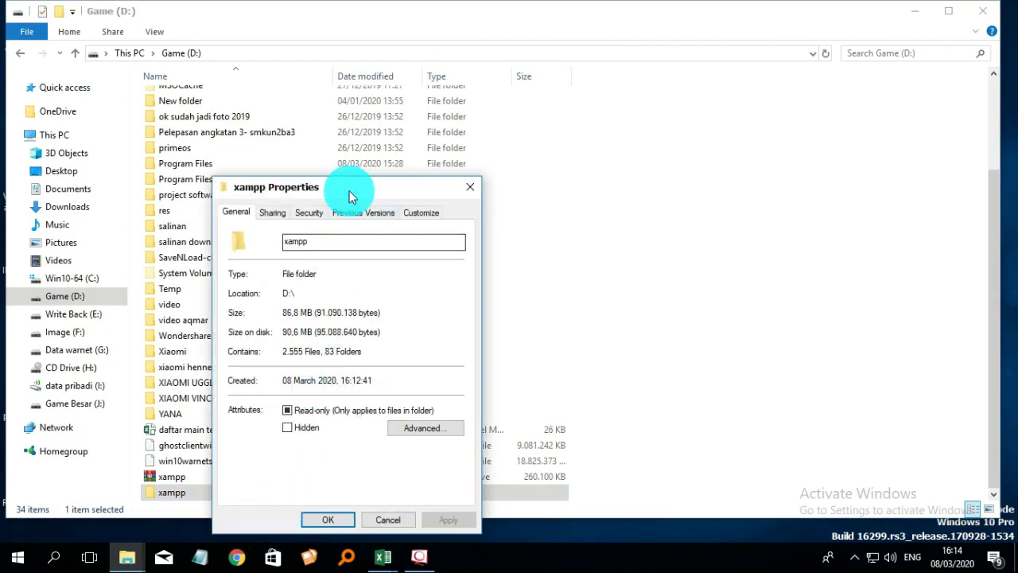
left_click_drag(353, 191, 596, 177)
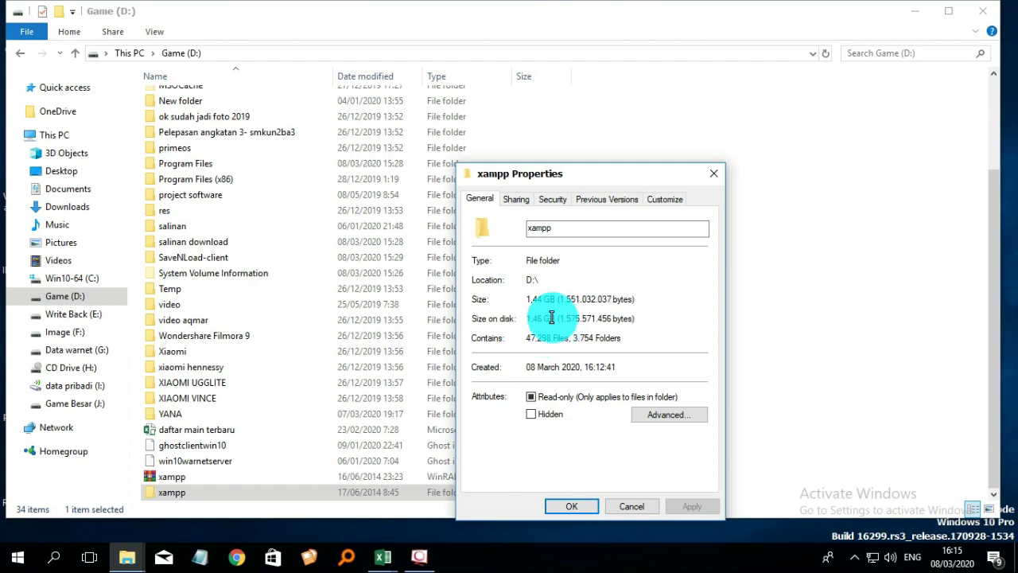
left_click(714, 177)
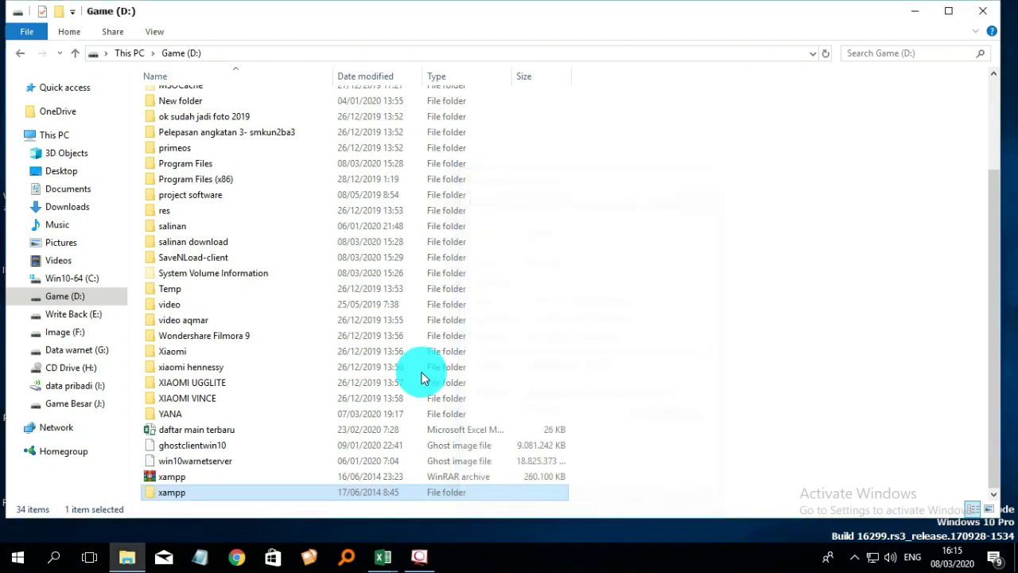
- Launch the xampp-control application from the extracted D:\xampp folder
double_click(222, 494)
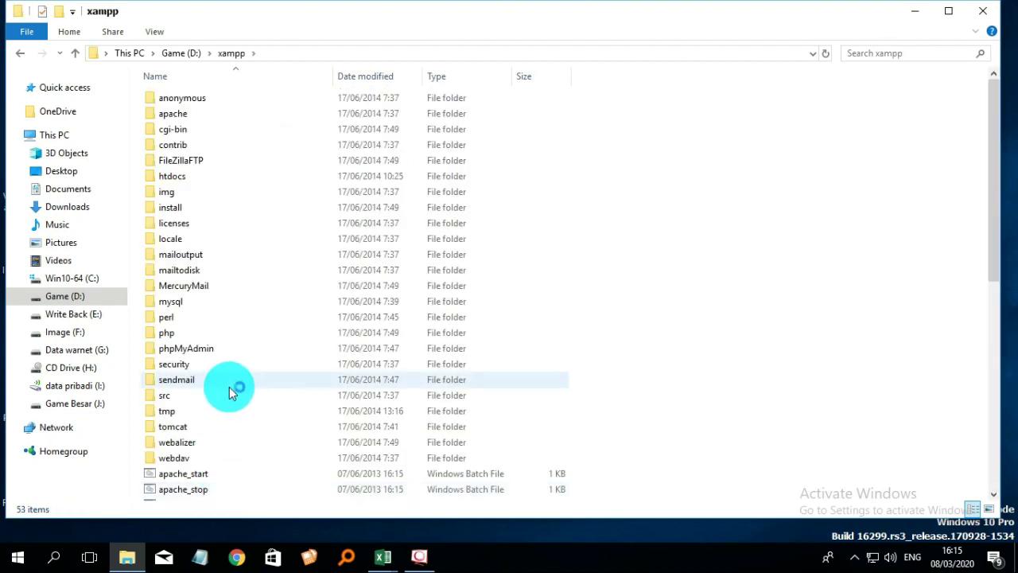
scroll(330, 323, "down", 1)
scroll(333, 328, "down", 2)
scroll(329, 302, "down", 1)
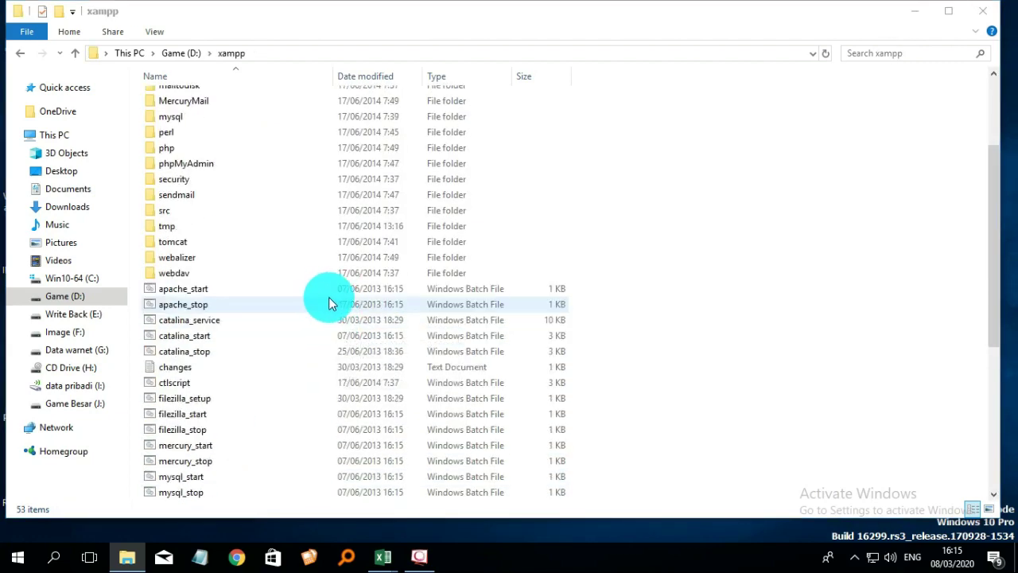
scroll(336, 307, "down", 5)
left_click(203, 478)
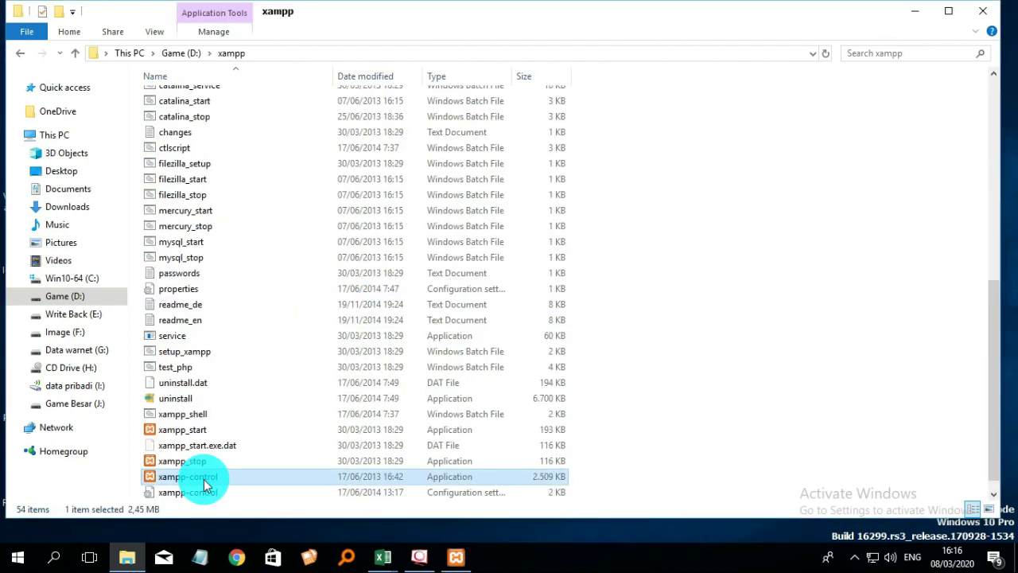
double_click(211, 482)
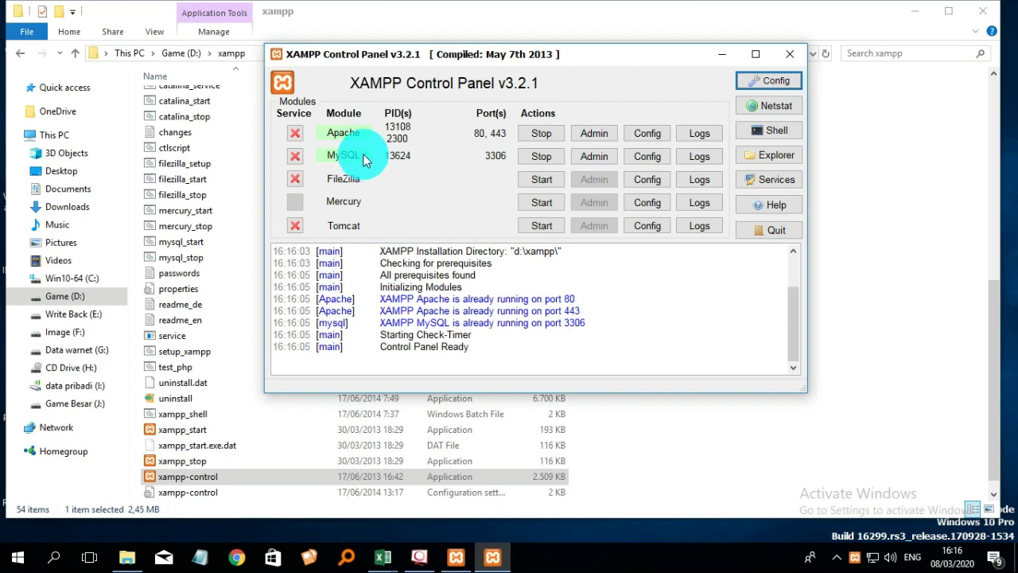
- Restart the Apache and MySQL modules by stopping both and starting each again
left_click(541, 137)
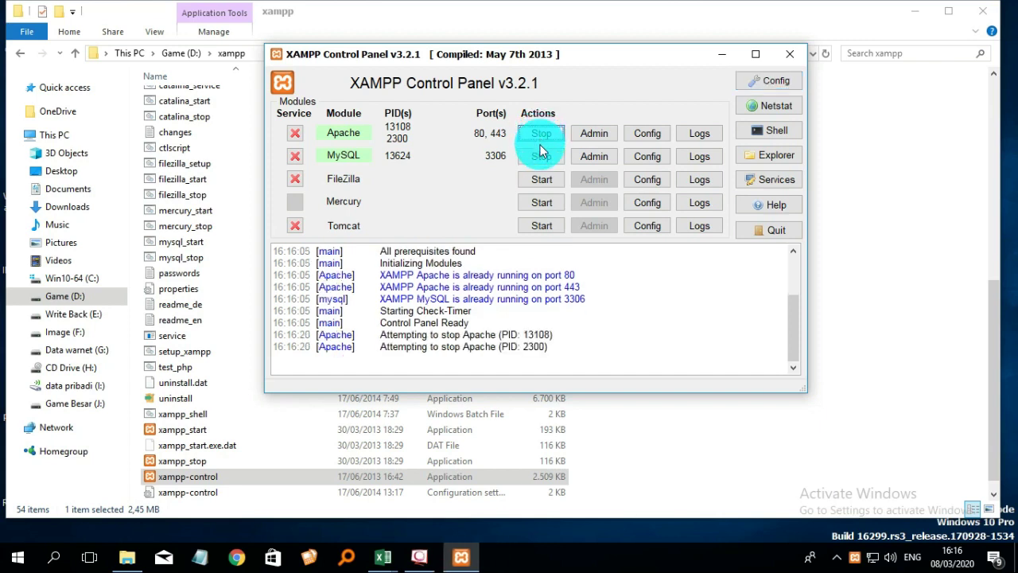
left_click(541, 159)
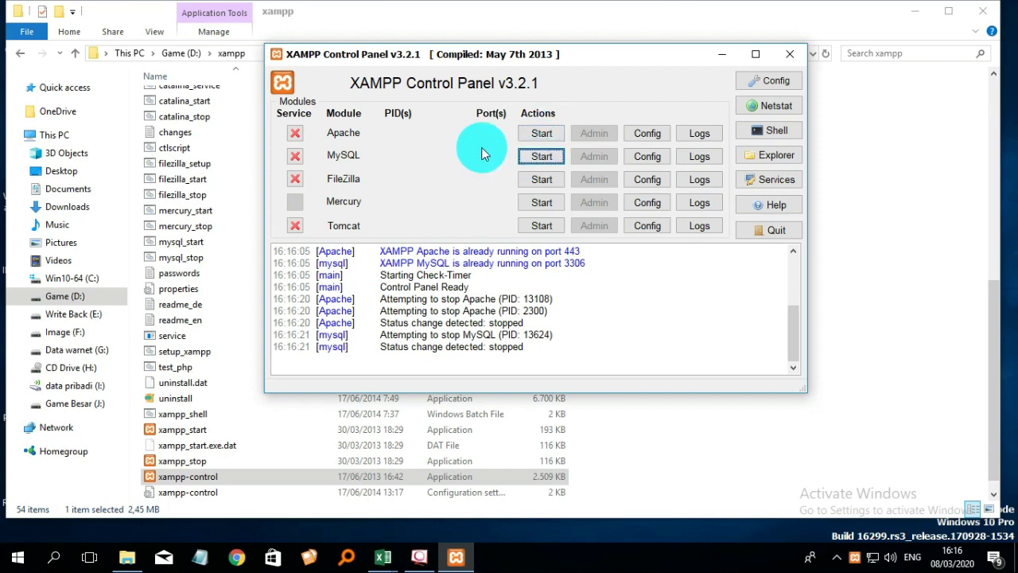
left_click(540, 134)
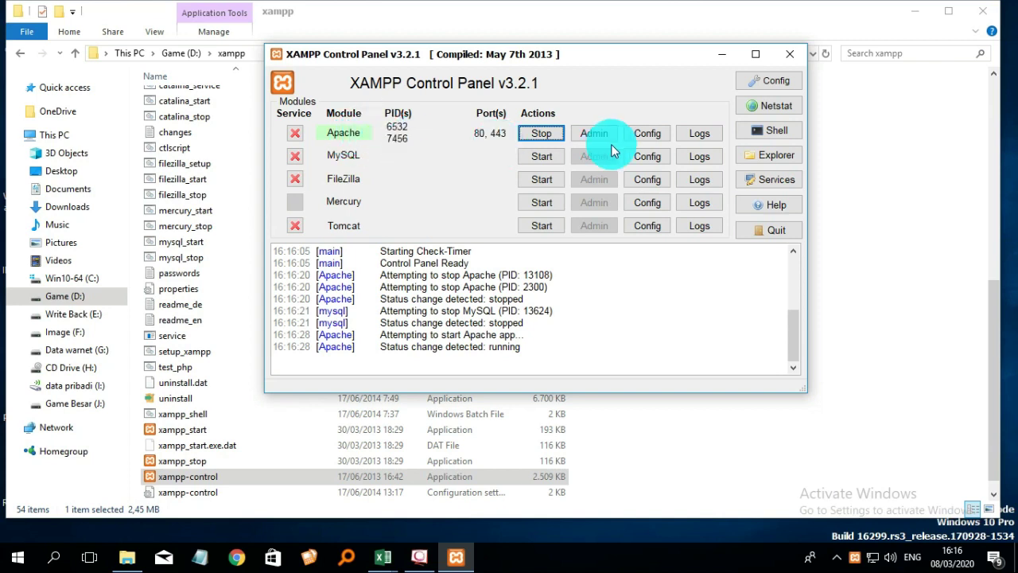
left_click(542, 156)
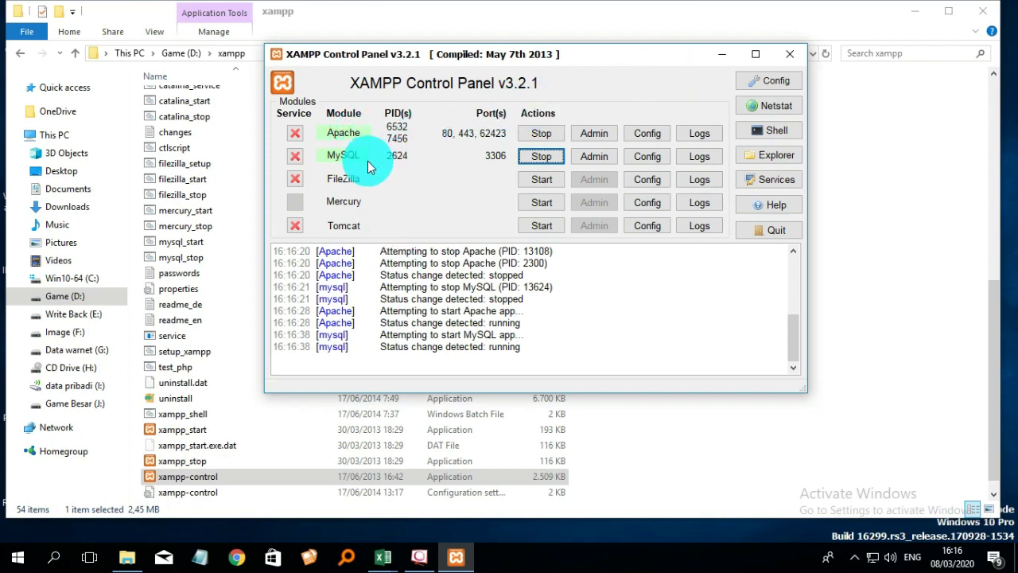
- Minimize the xampp folder window, switch to Google Chrome and load localhost
left_click(919, 27)
left_click(916, 17)
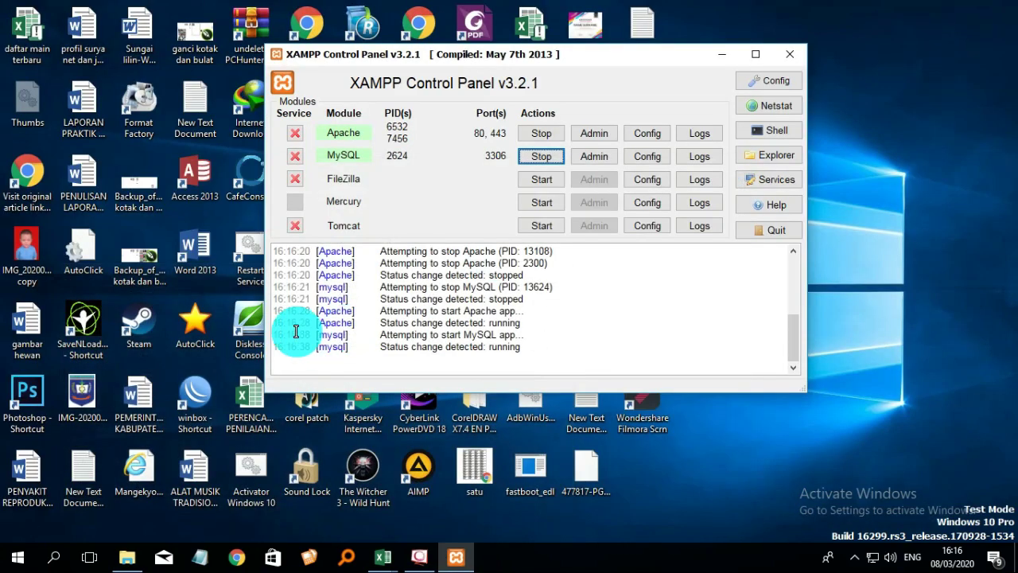
left_click(236, 567)
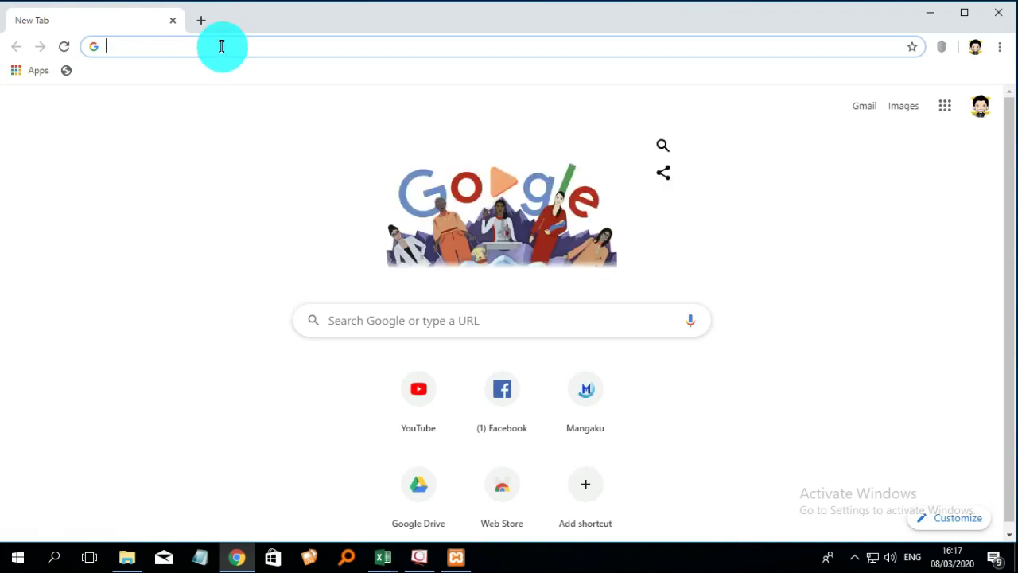
type("lo")
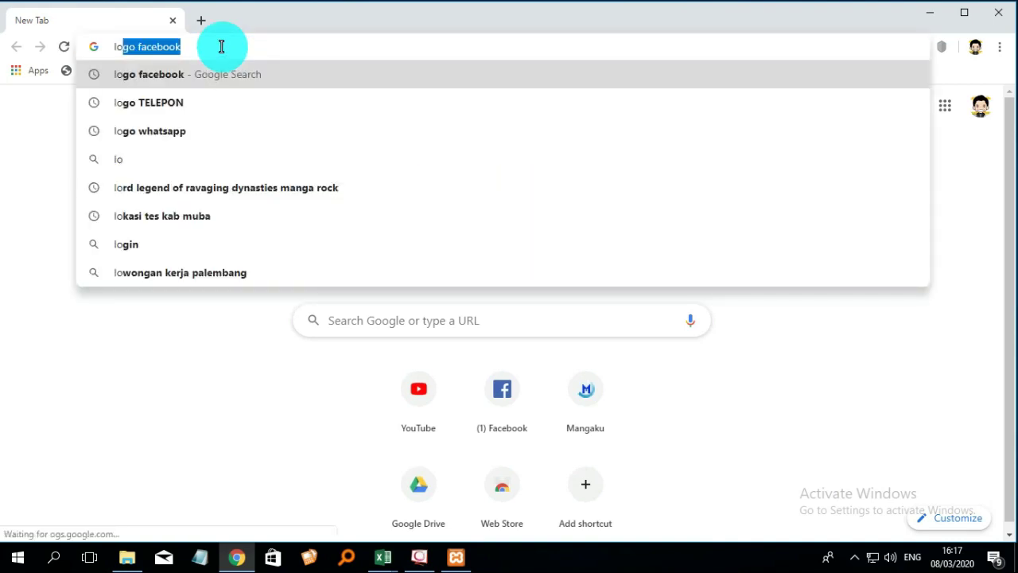
type("calhost")
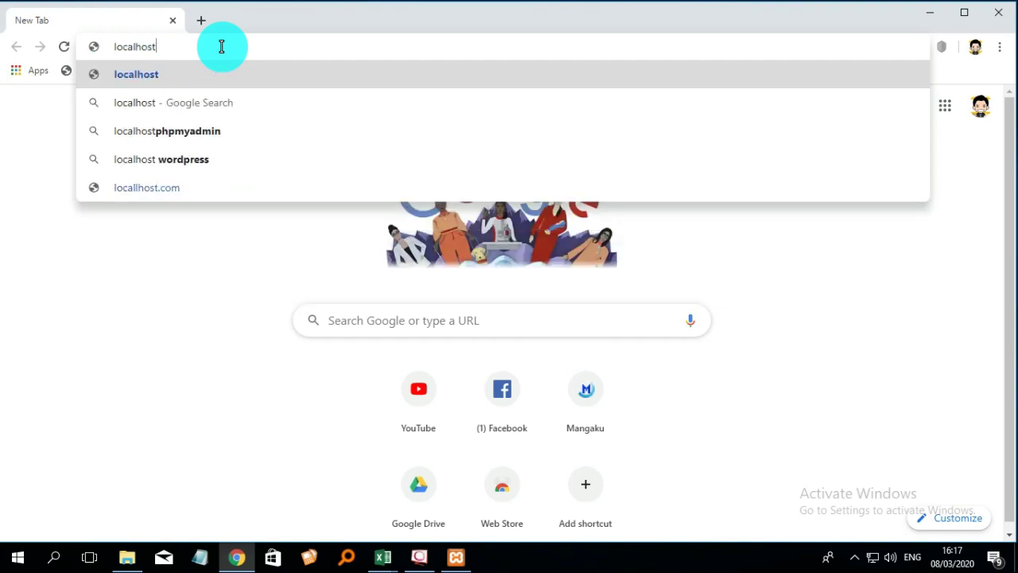
key("Return")
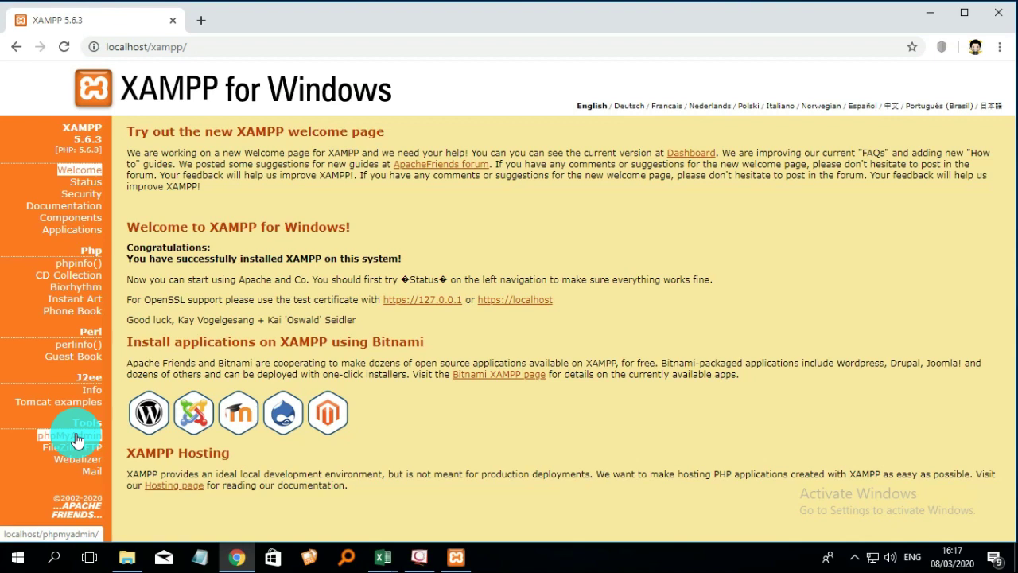
- Open phpMyAdmin from the XAMPP welcome page and examine the tables of the beesmartv3 database
left_click(78, 440)
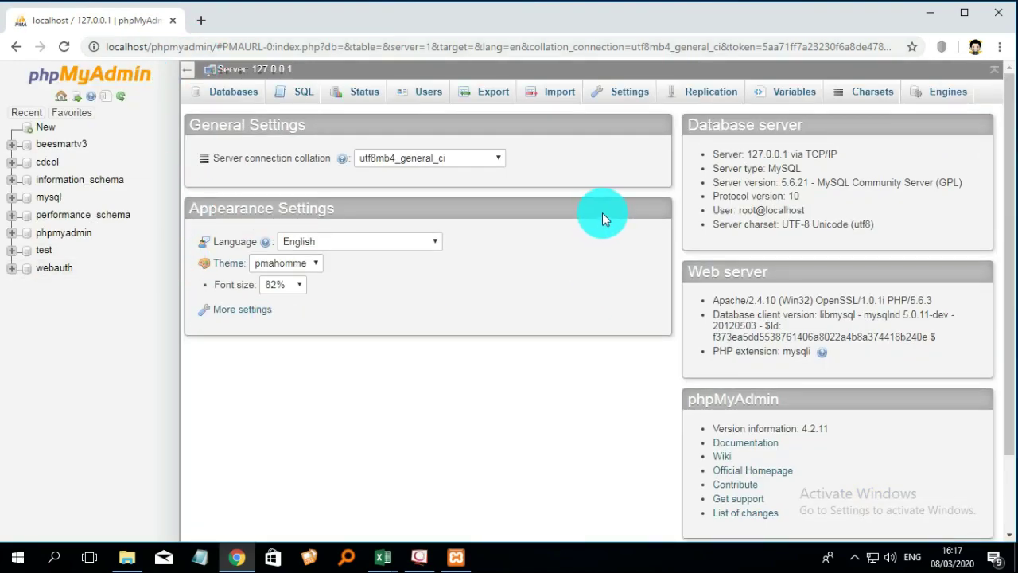
left_click(61, 151)
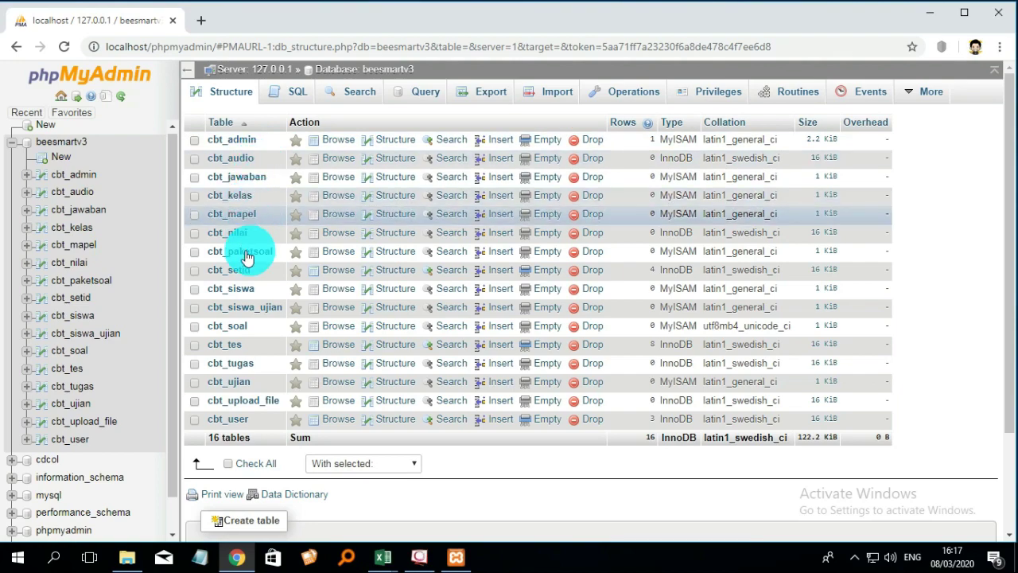
scroll(504, 340, "down", 3)
scroll(461, 330, "up", 3)
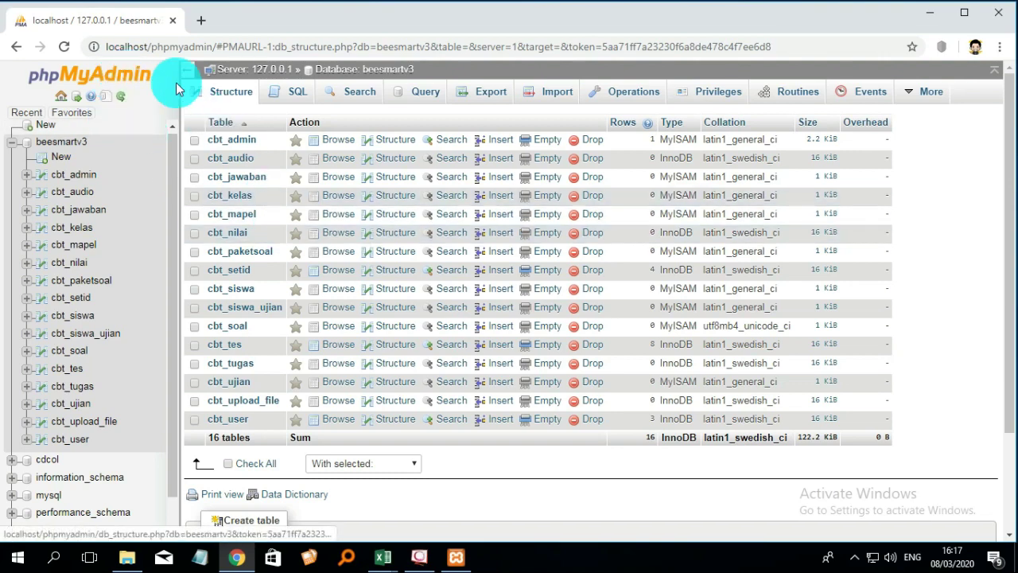
- Replace the phpMyAdmin tab with a new browser tab and load 127.0.0.1/cbt
left_click(200, 23)
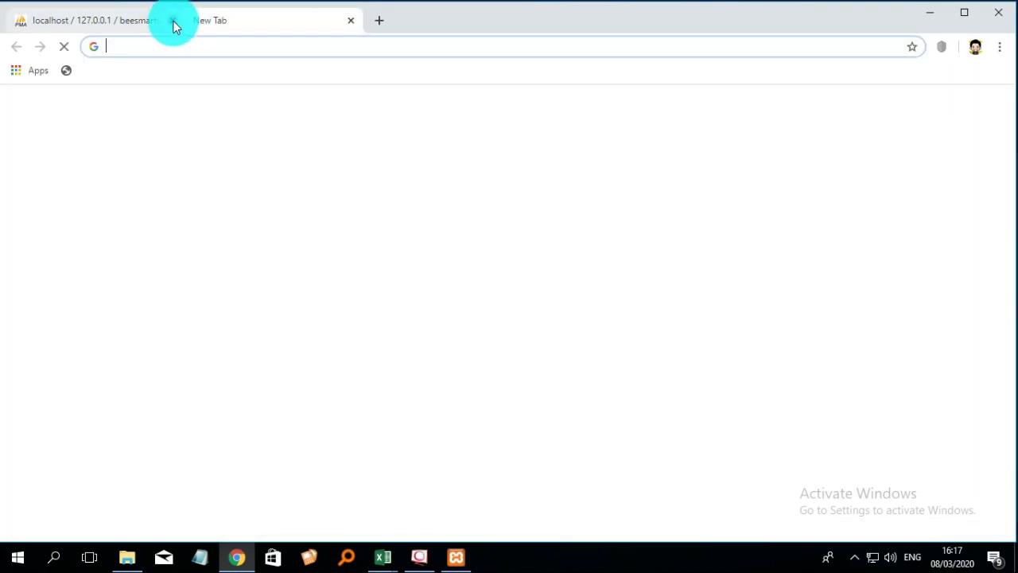
left_click(173, 22)
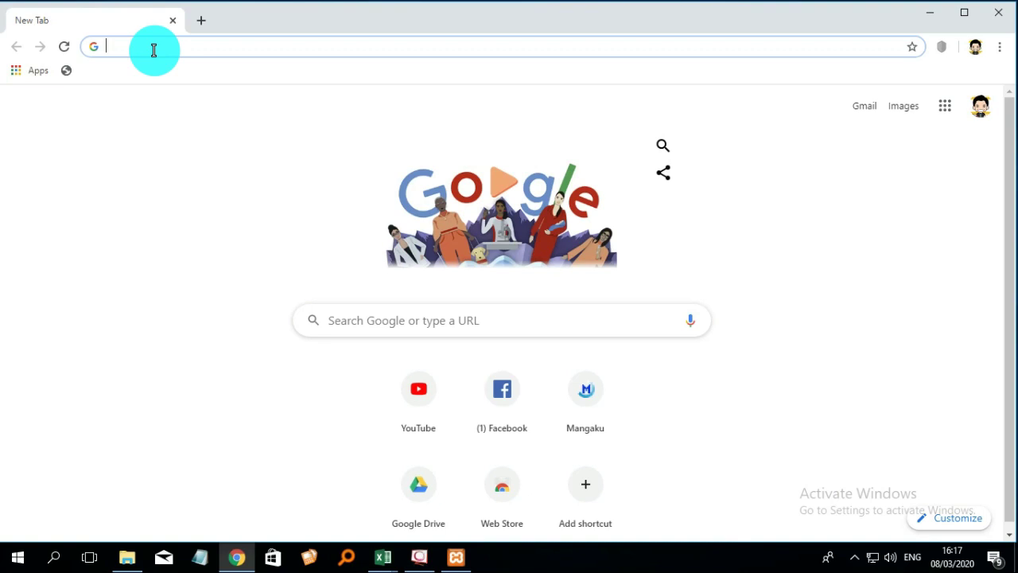
type("1")
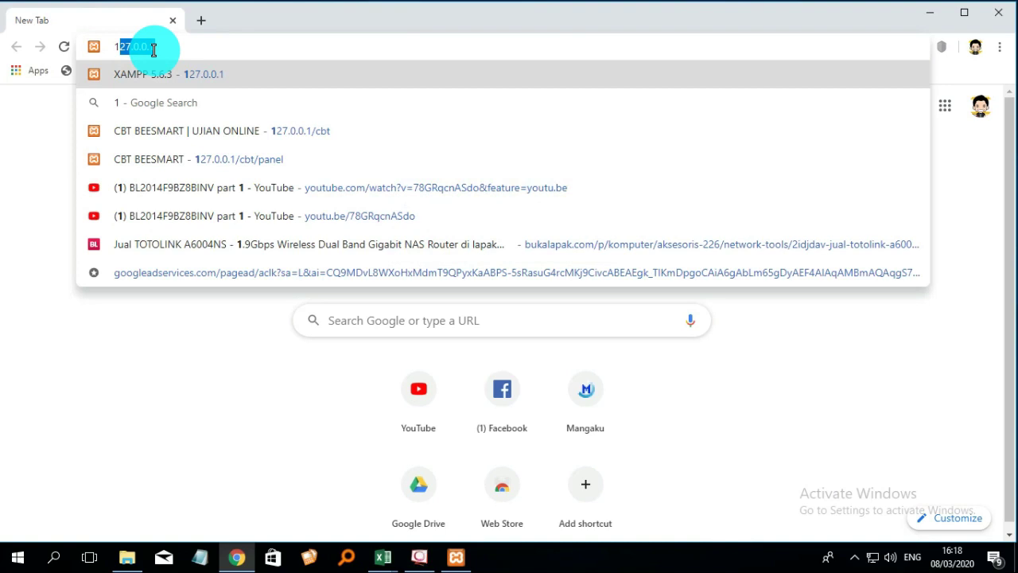
type("2")
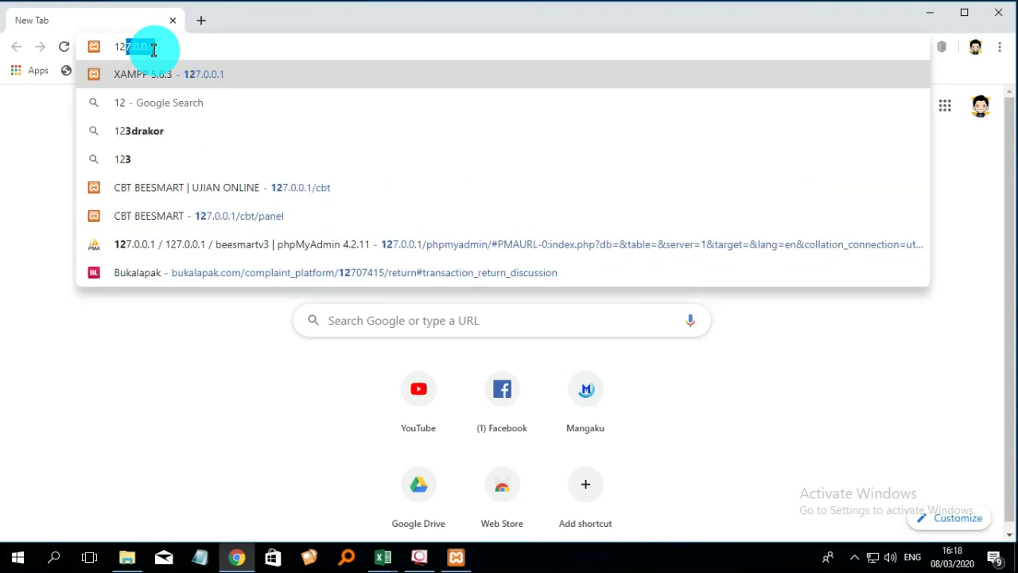
type("7.0.")
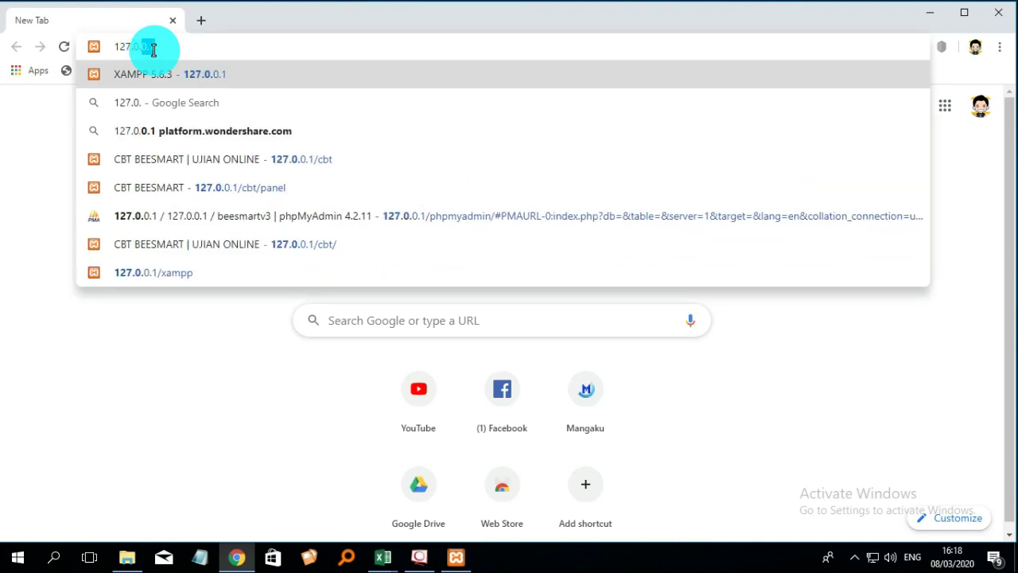
type("0.1")
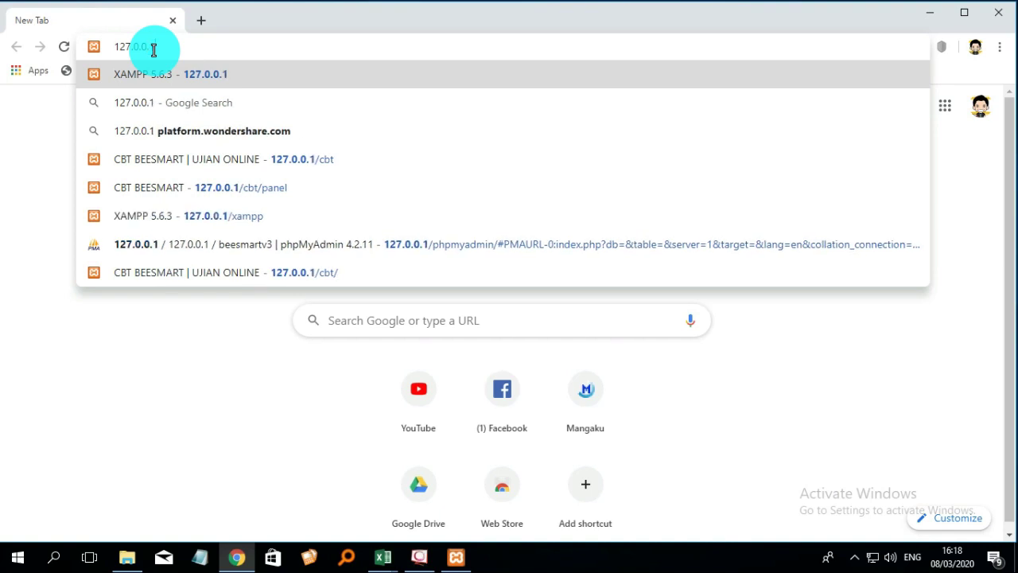
type("/")
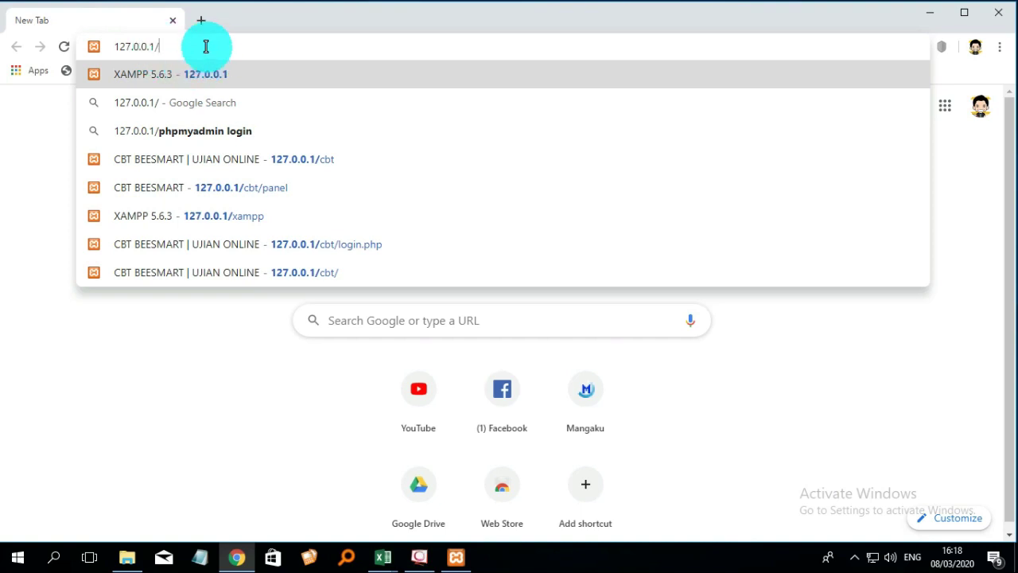
type("cbt")
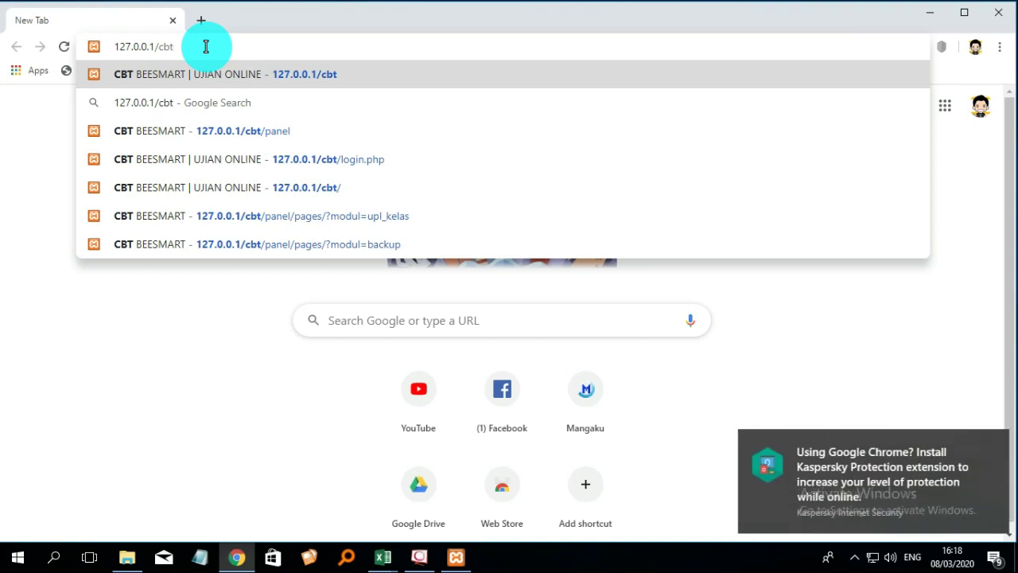
key("Return")
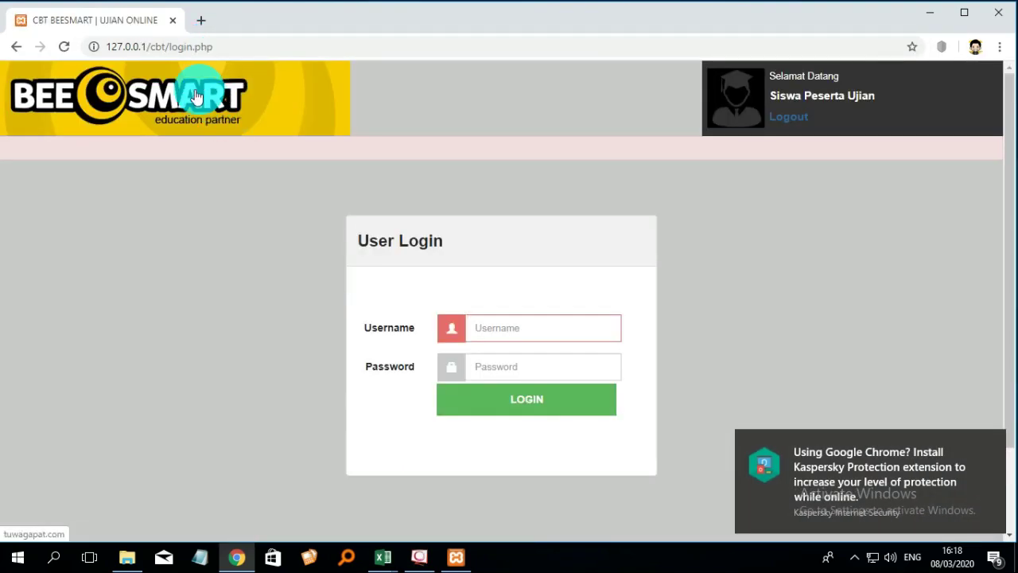
- Highlight cbt in the page address, switch to File Explorer and open the D:\xampp\htdocs folder
left_click(163, 48)
left_click(163, 50)
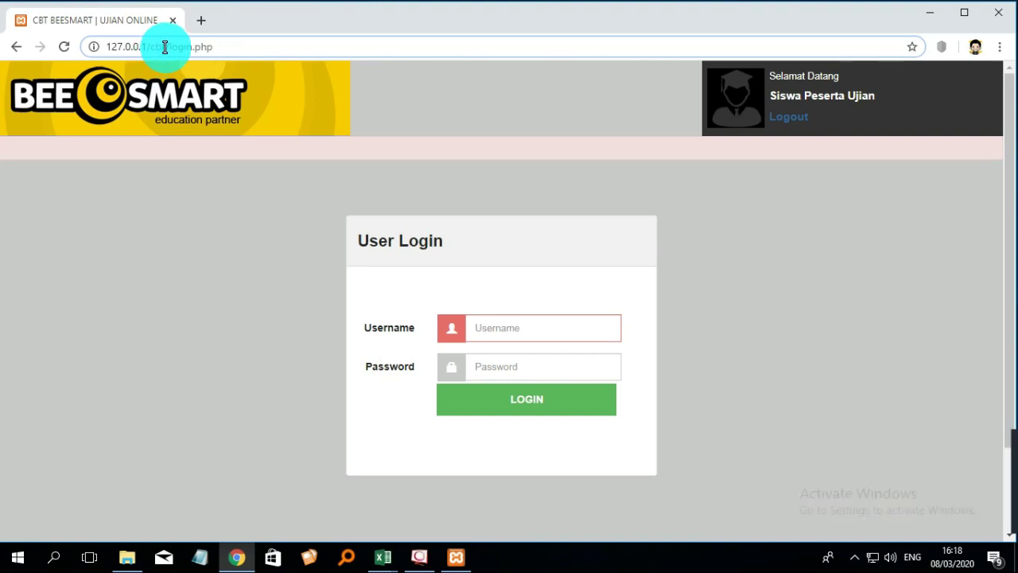
left_click_drag(155, 46, 165, 47)
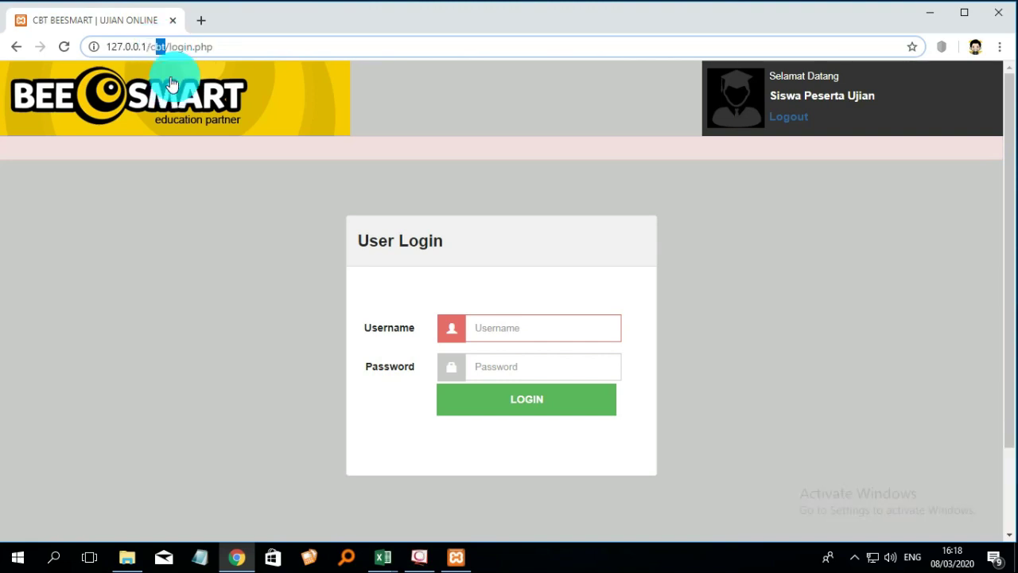
left_click(127, 555)
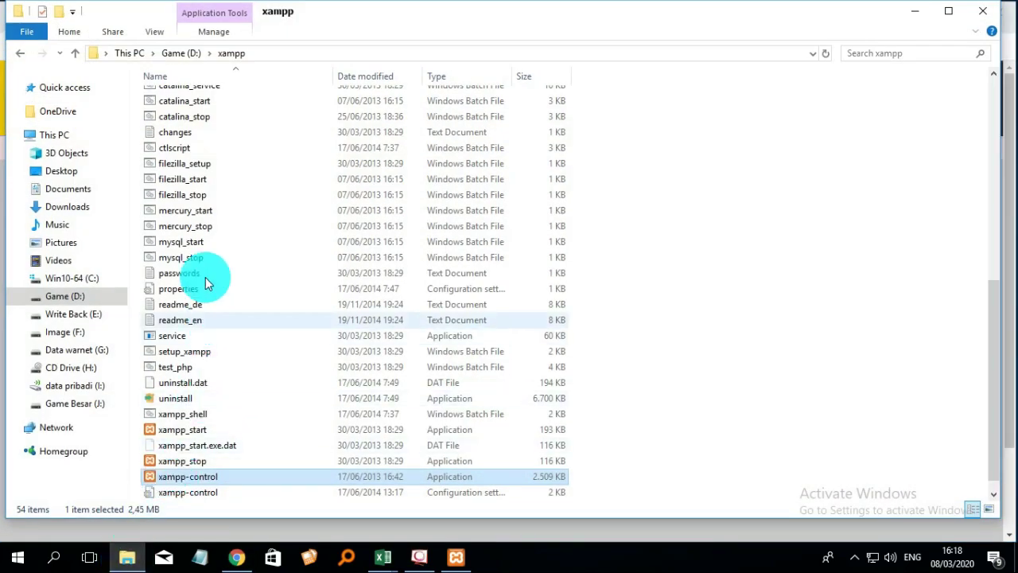
left_click(181, 54)
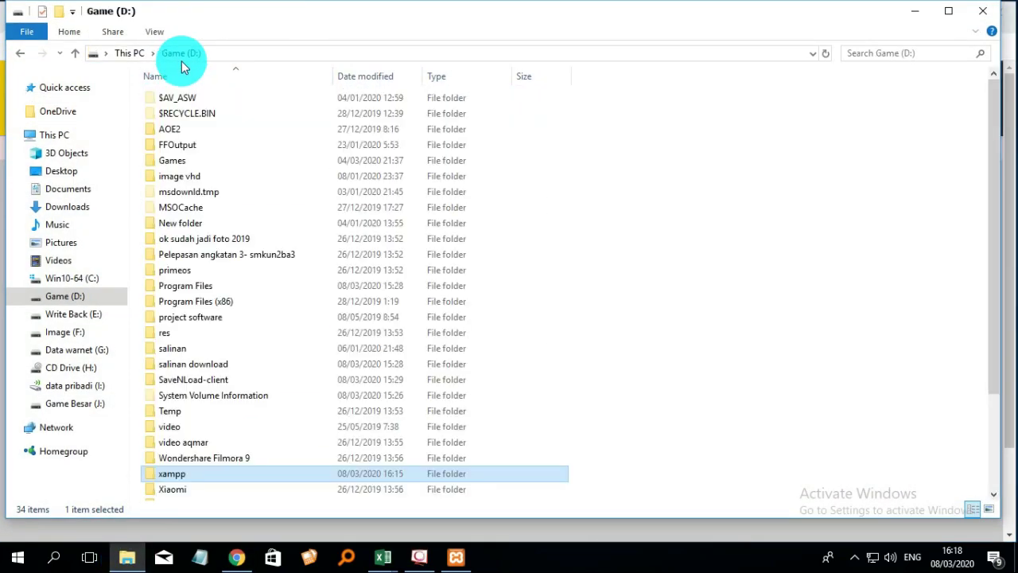
double_click(198, 476)
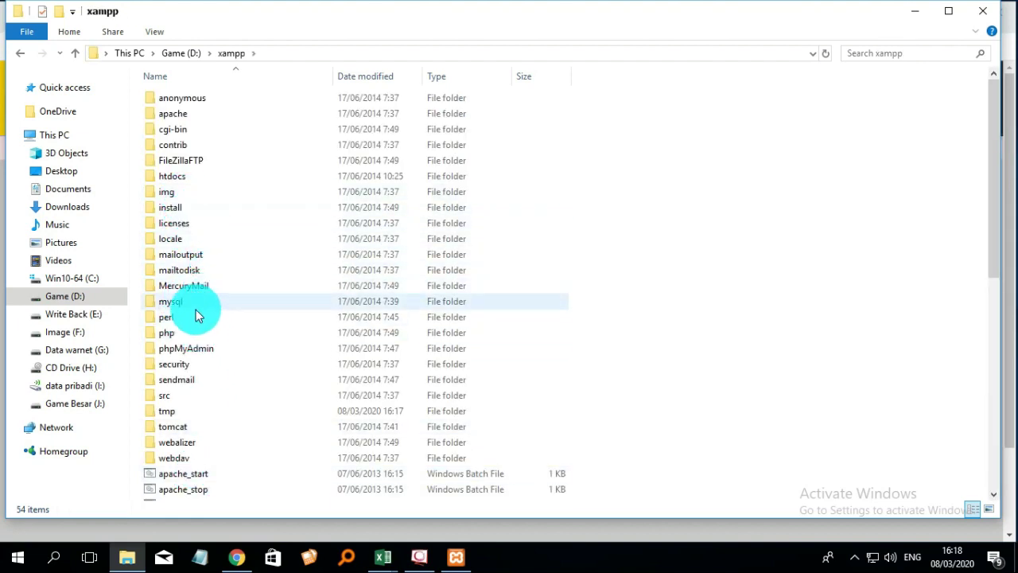
double_click(197, 179)
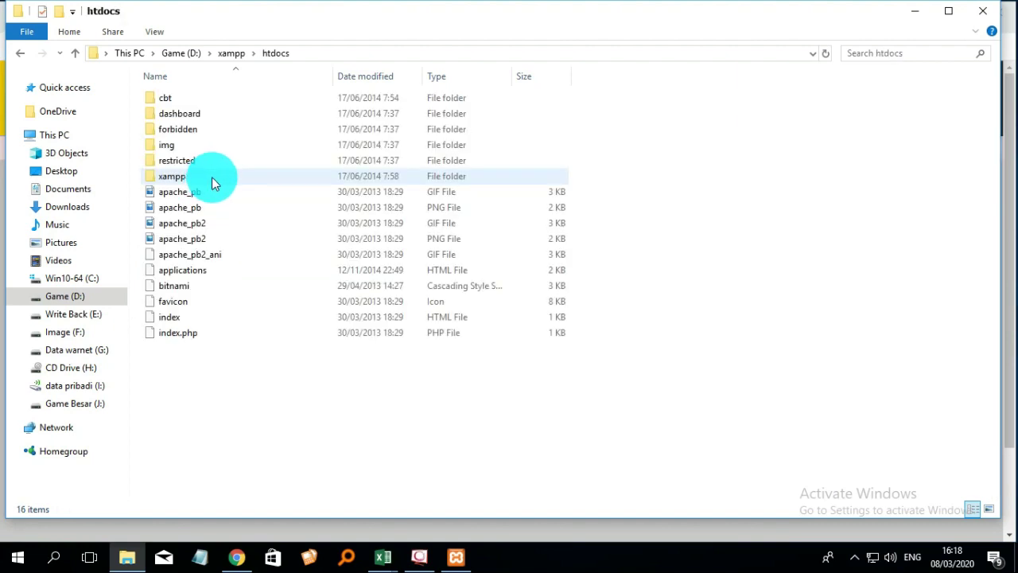
left_click(180, 102)
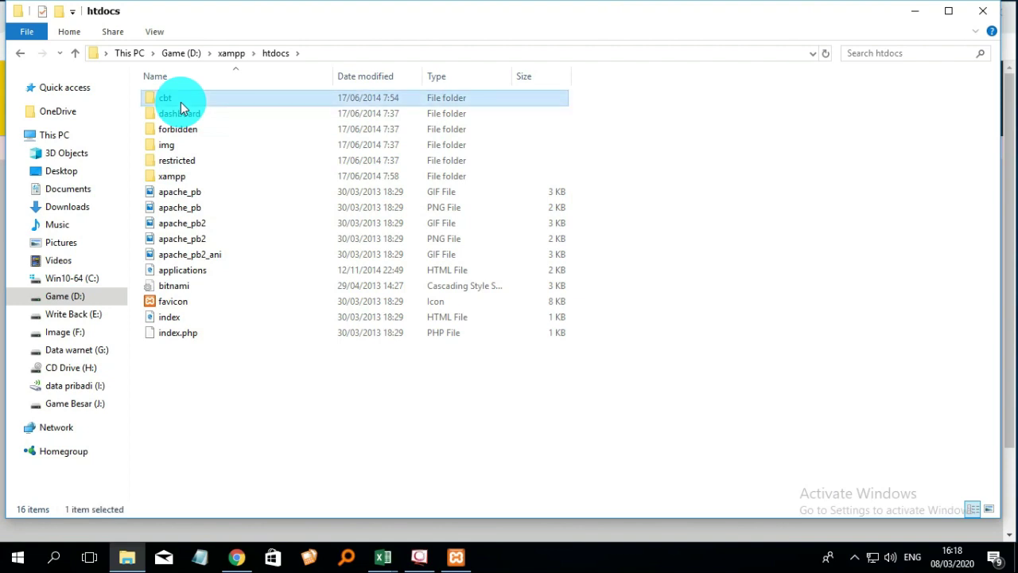
right_click(180, 102)
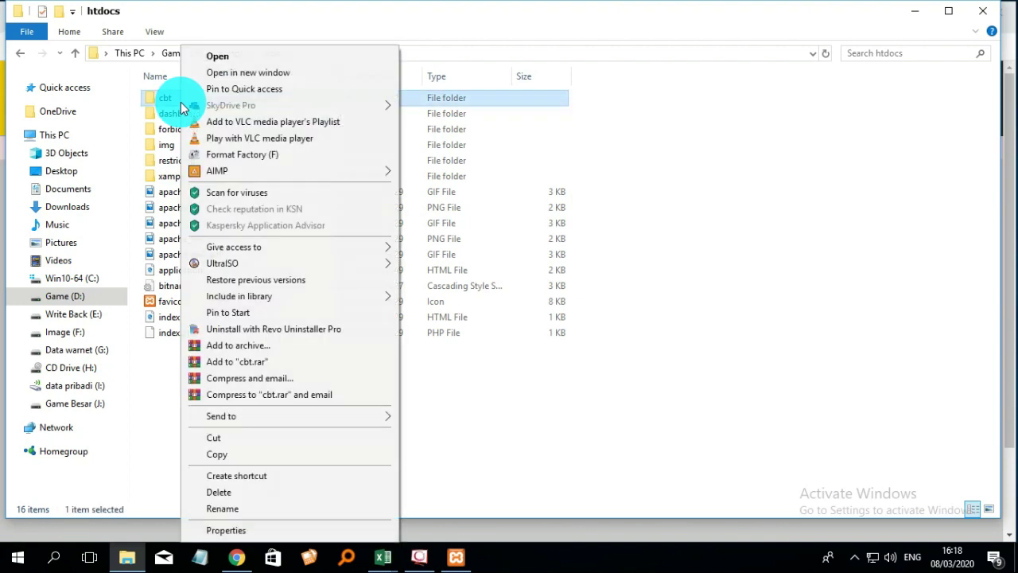
left_click(232, 507)
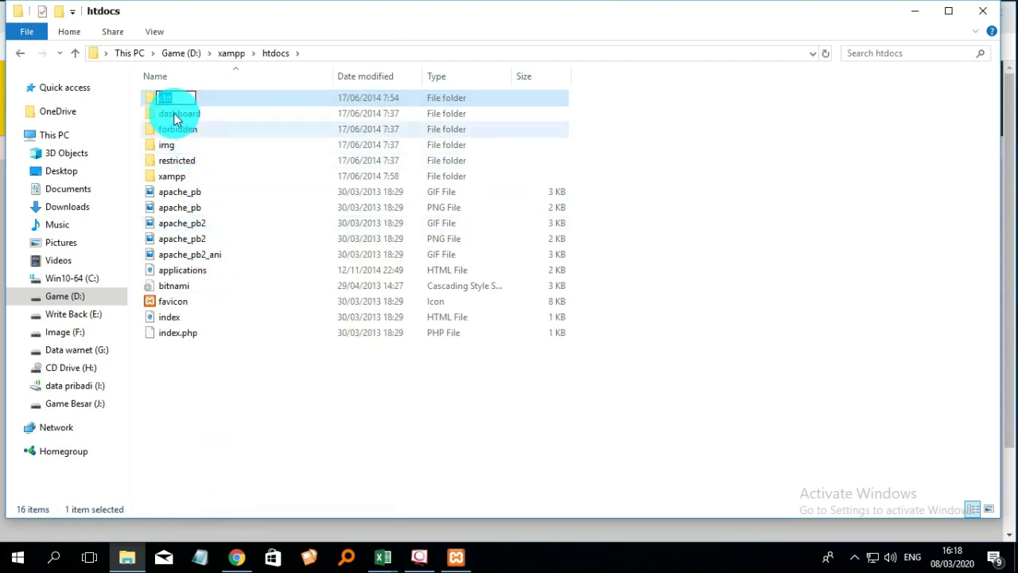
left_click(173, 113)
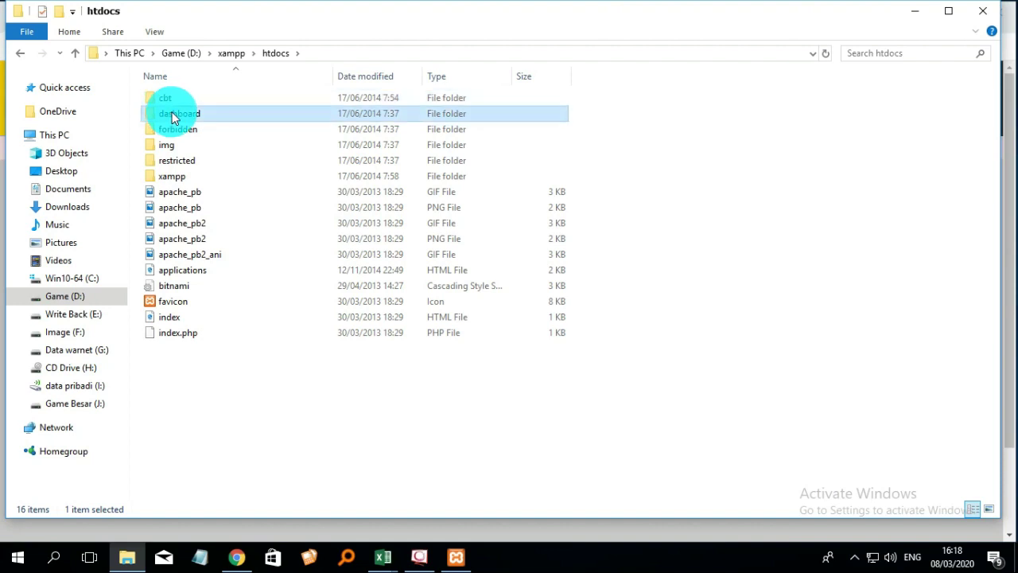
- Close the htdocs folder window and reload the student login page from 127.0.0.1/cbt
left_click(177, 102)
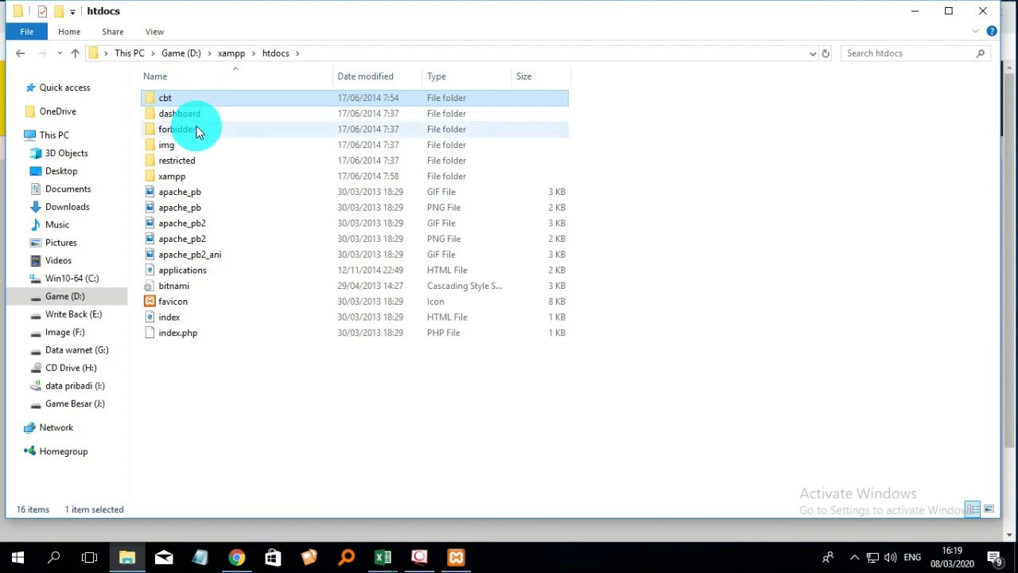
left_click(985, 11)
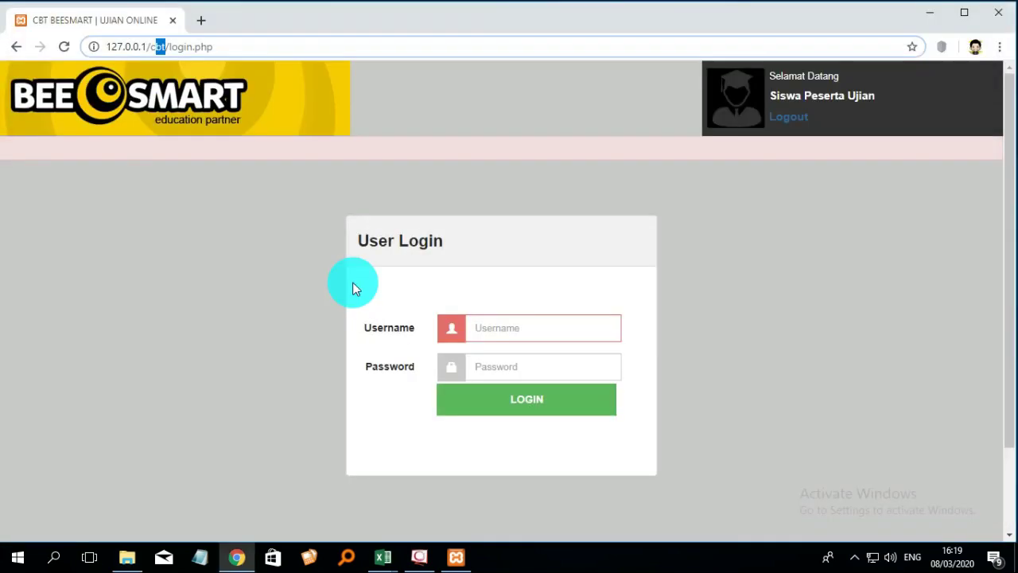
double_click(157, 47)
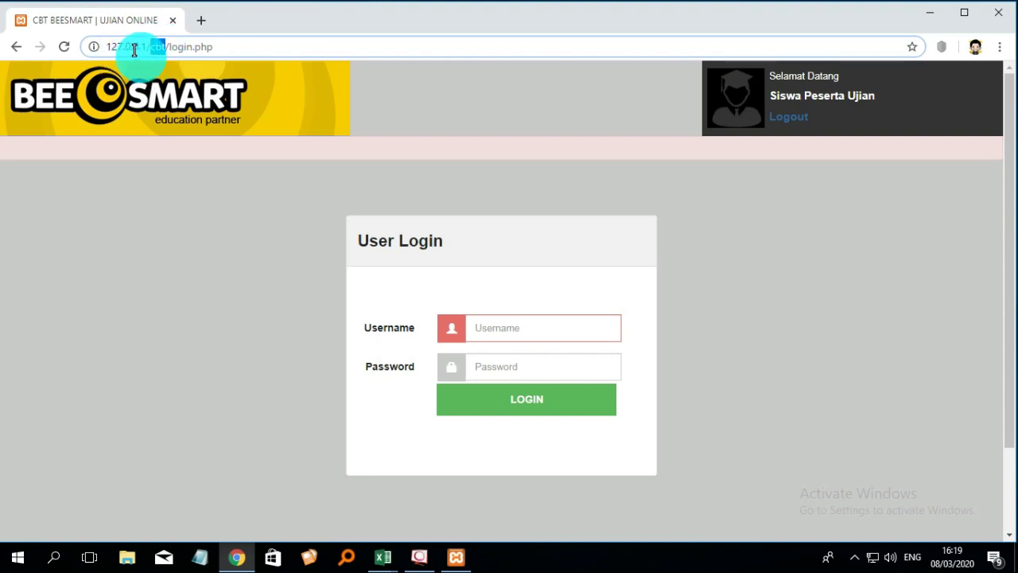
left_click_drag(230, 49, 163, 49)
key("BackSpace")
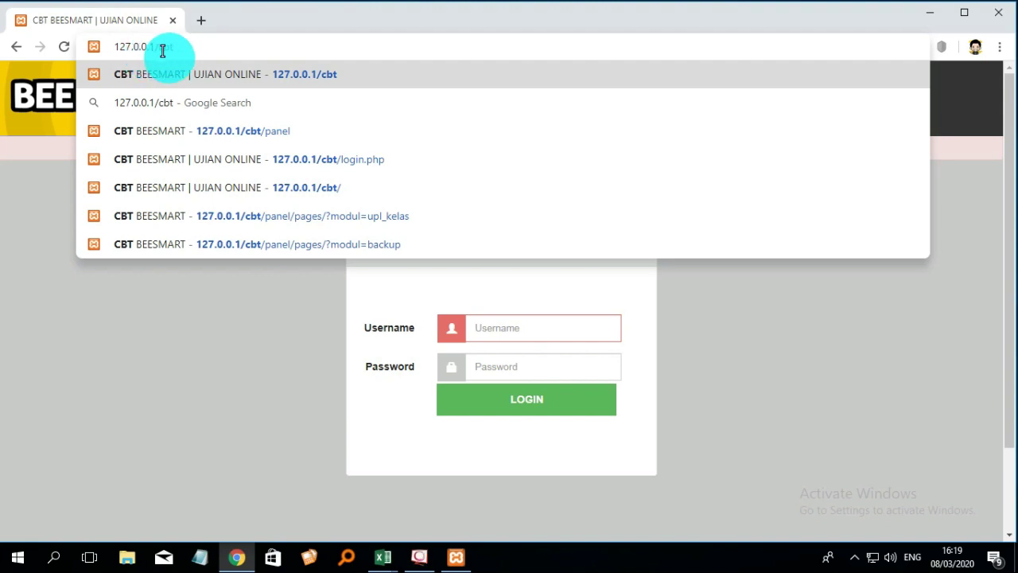
key("Return")
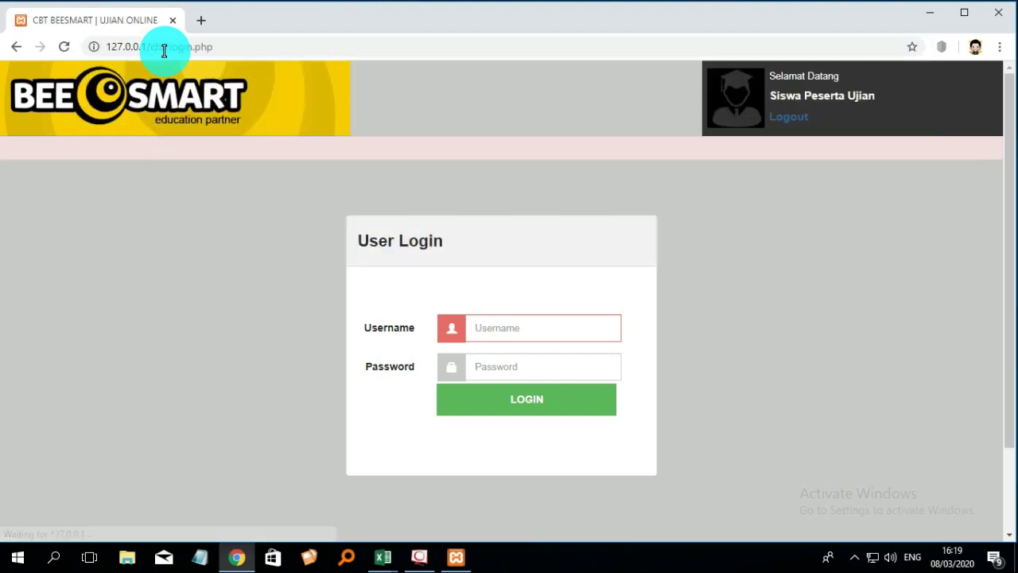
- Replace login.php in the page address with panel and load 127.0.0.1/cbt/panel
left_click(195, 50)
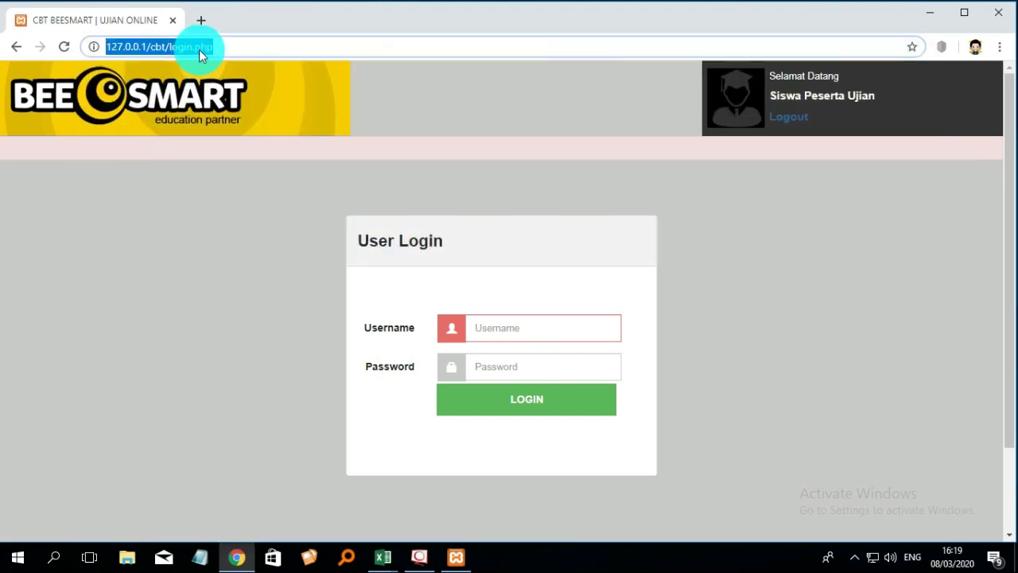
left_click(199, 49)
left_click_drag(211, 48, 168, 47)
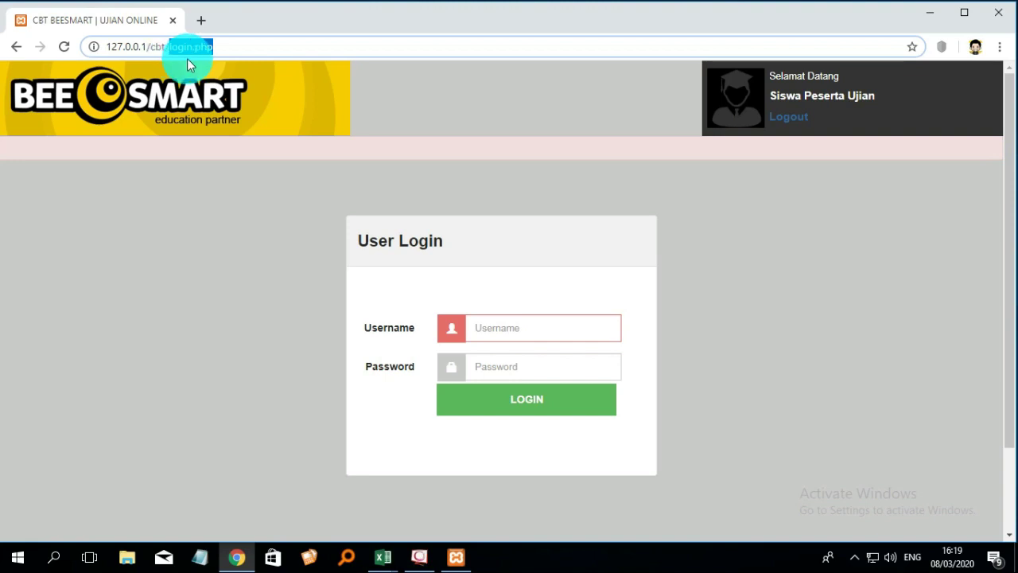
type("pan")
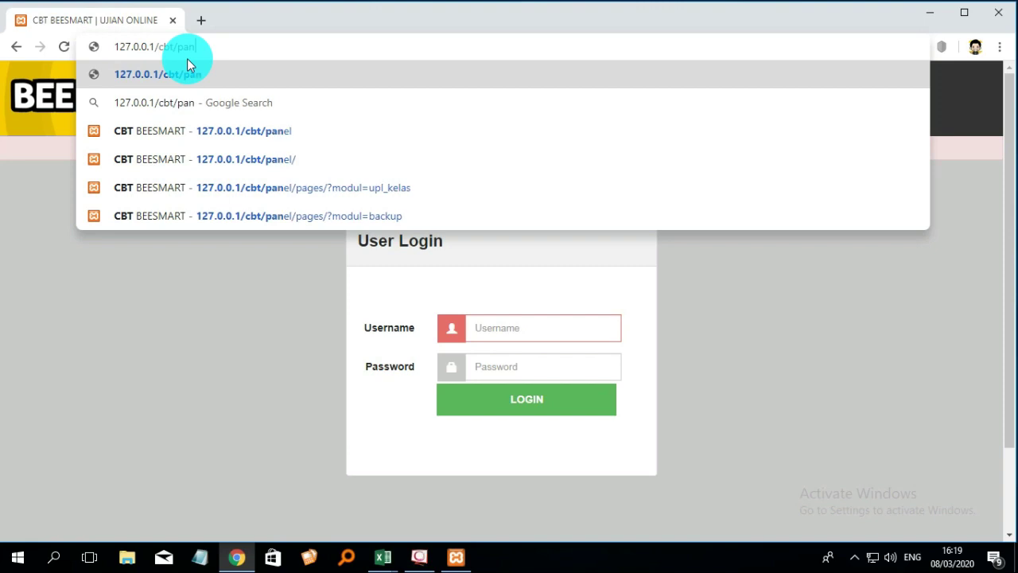
type("el")
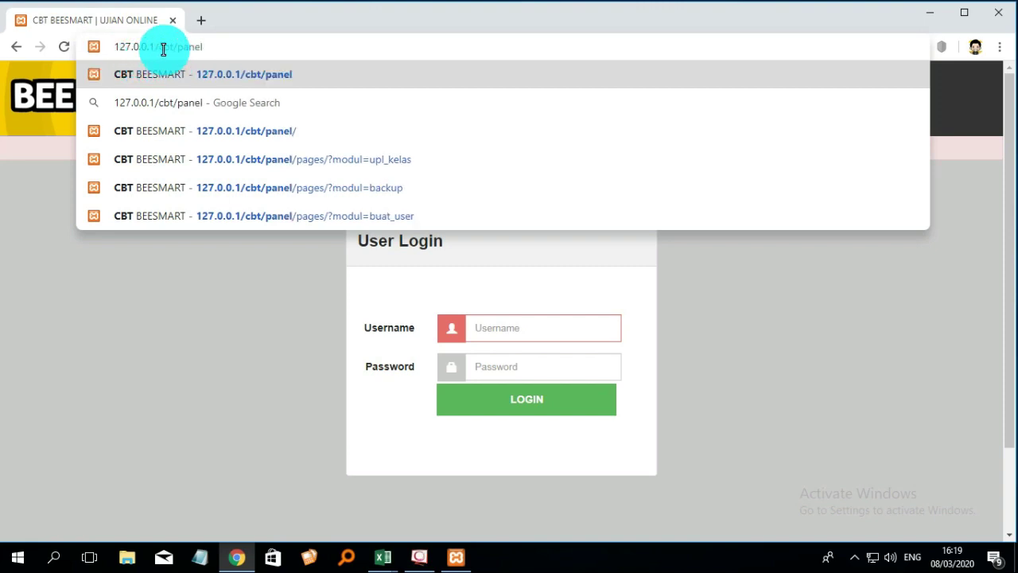
key("Return")
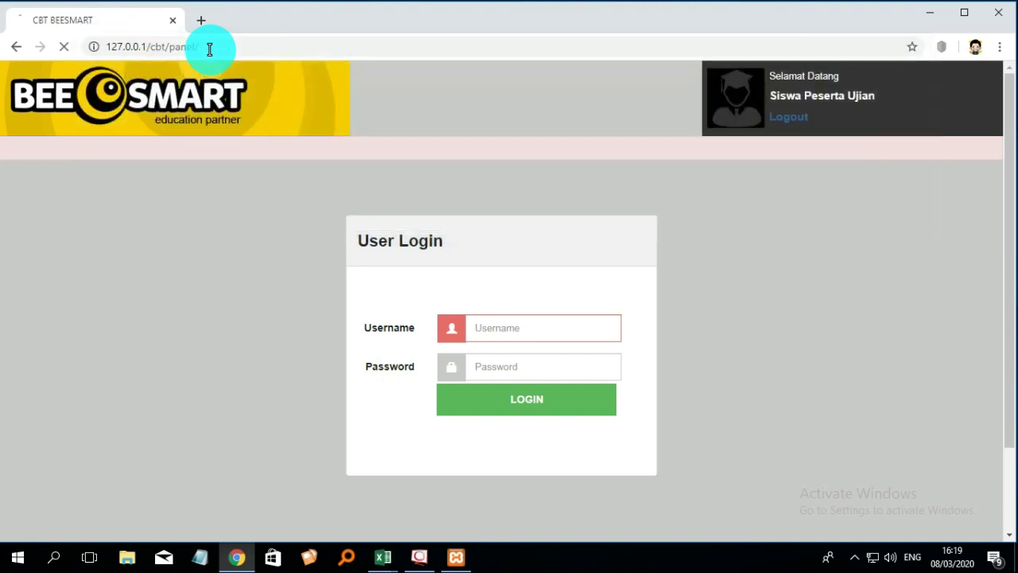
- Log in to the CBT BeeSMART panel with the Admin role, entering the username admin and the account password
scroll(747, 347, "down", 2)
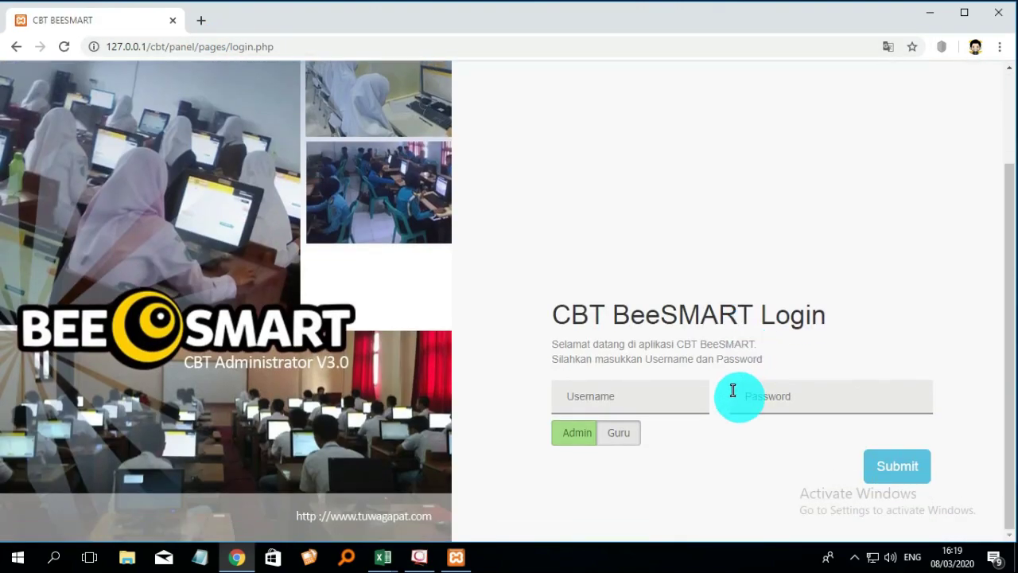
left_click(603, 405)
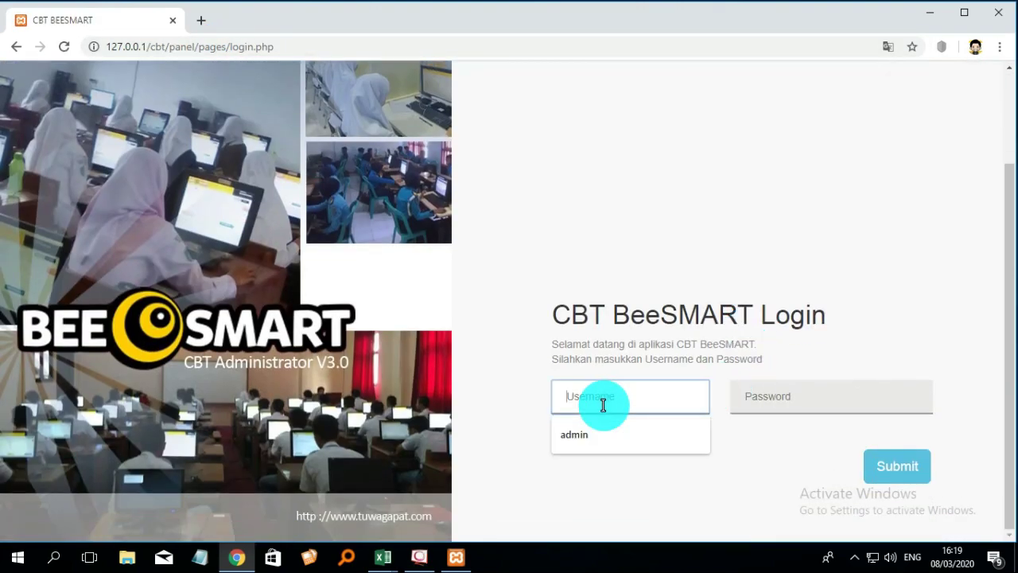
left_click(756, 457)
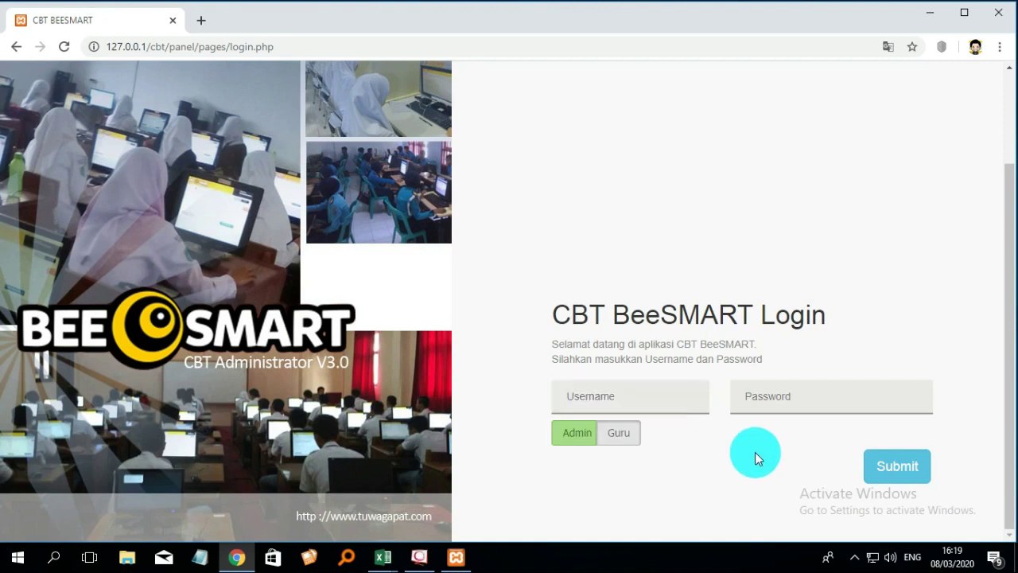
left_click(632, 405)
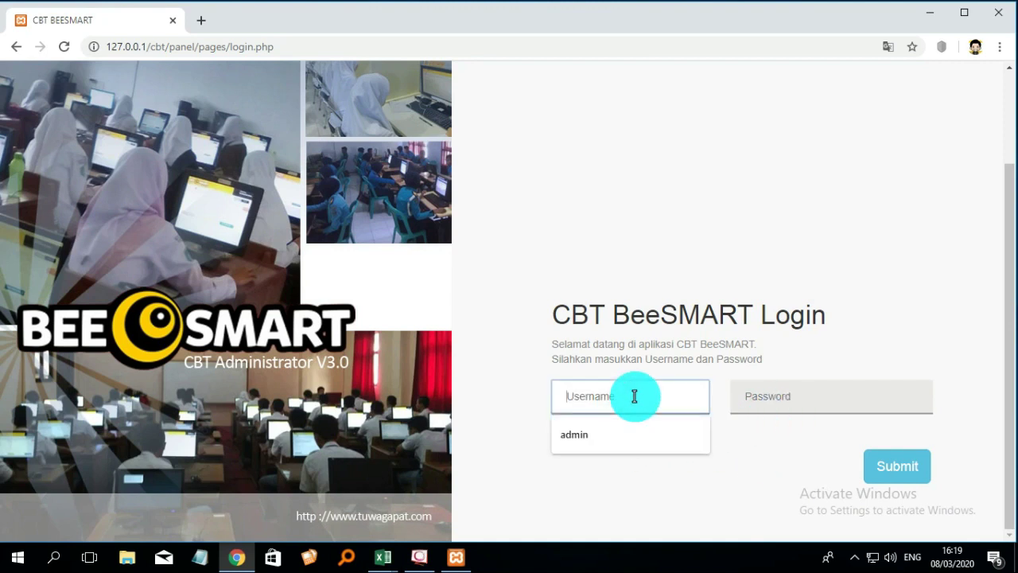
left_click(620, 430)
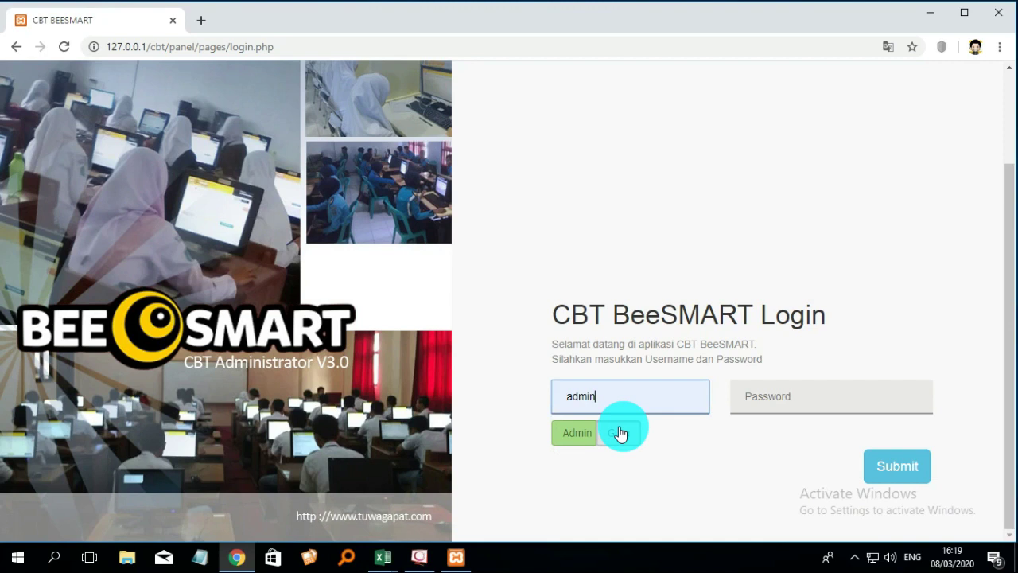
left_click(787, 396)
type("a")
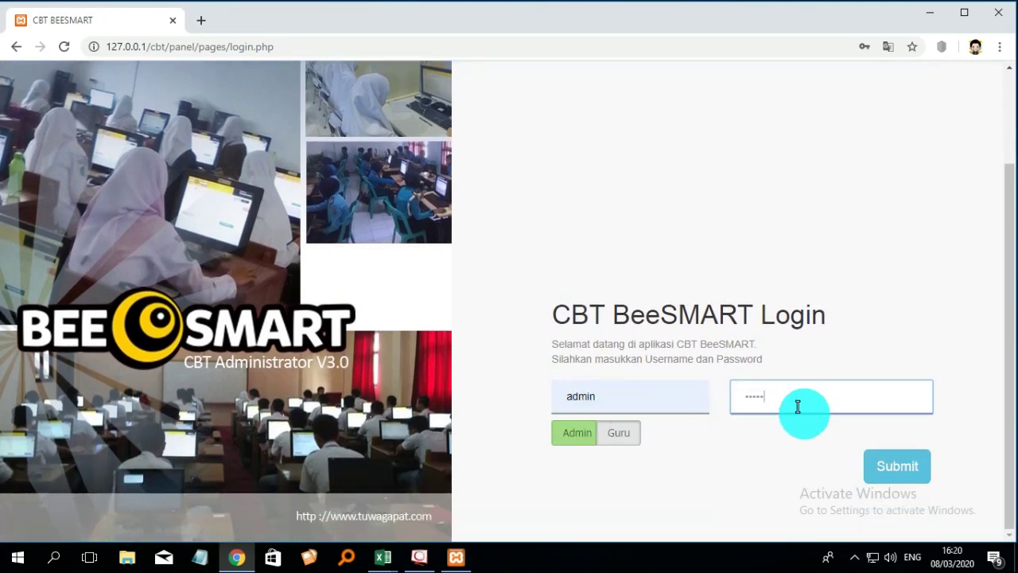
left_click(898, 474)
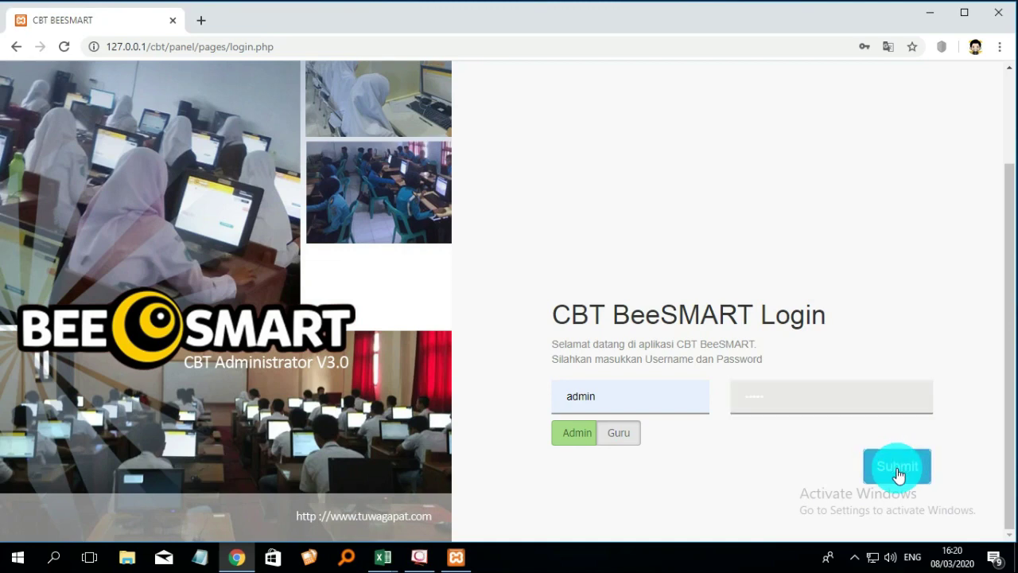
- View the Identitas Sekolah, Manajemen User and Database pages under Data Sekolah, and the Daftar Kelas page under Sistem
scroll(499, 346, "down", 2)
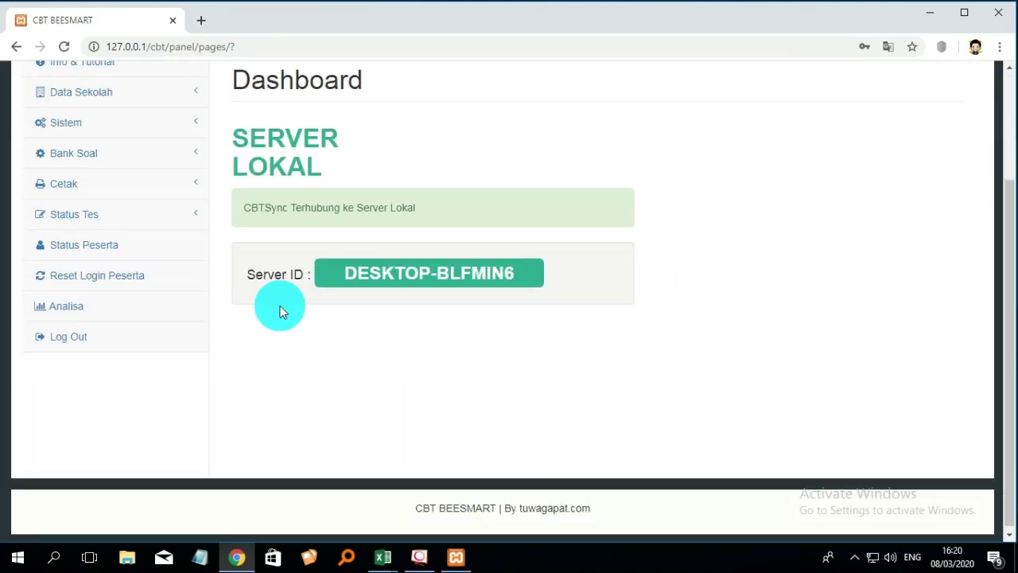
scroll(280, 309, "up", 2)
left_click(155, 242)
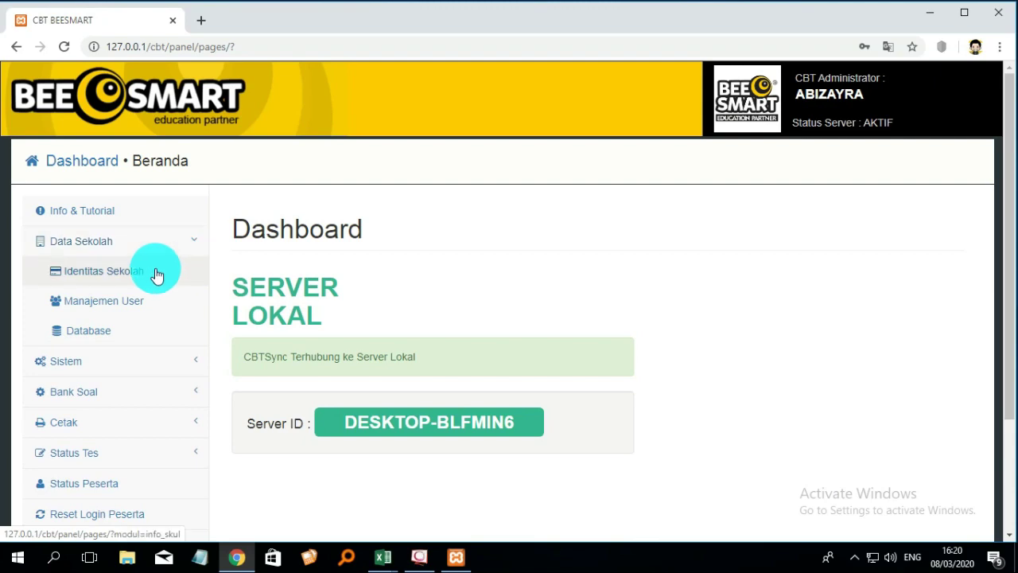
left_click(152, 273)
scroll(422, 313, "down", 2)
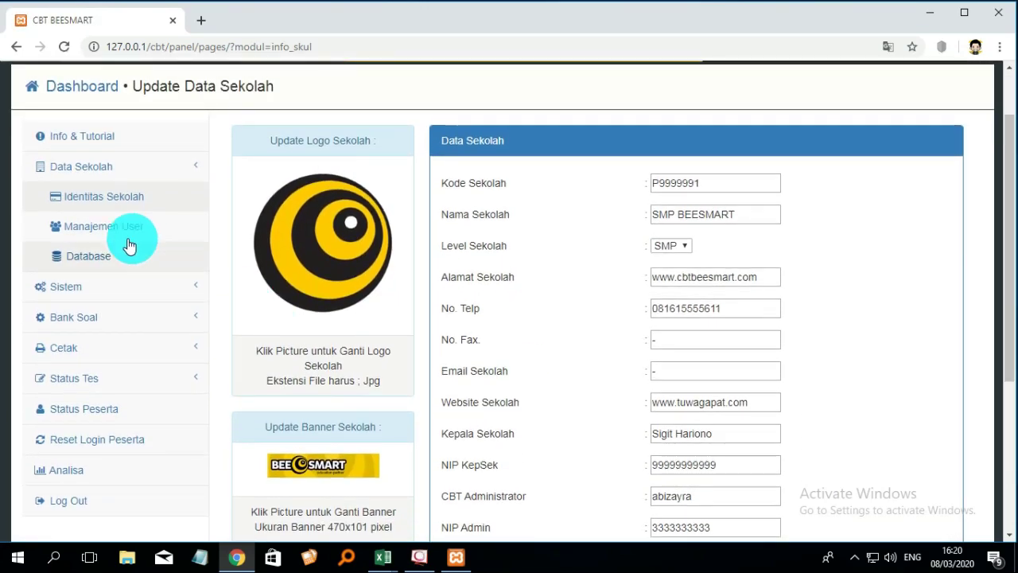
left_click(128, 232)
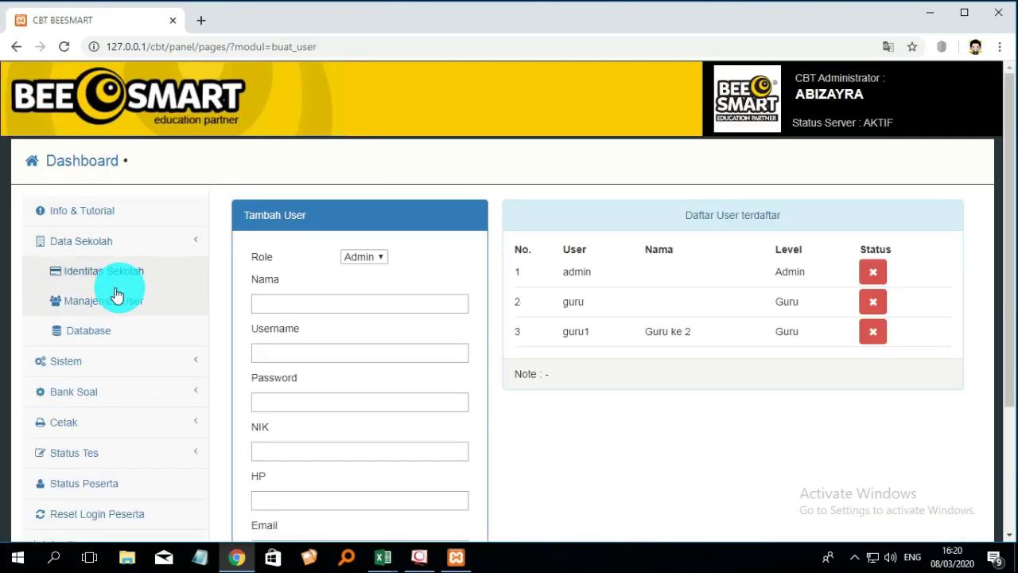
left_click(101, 330)
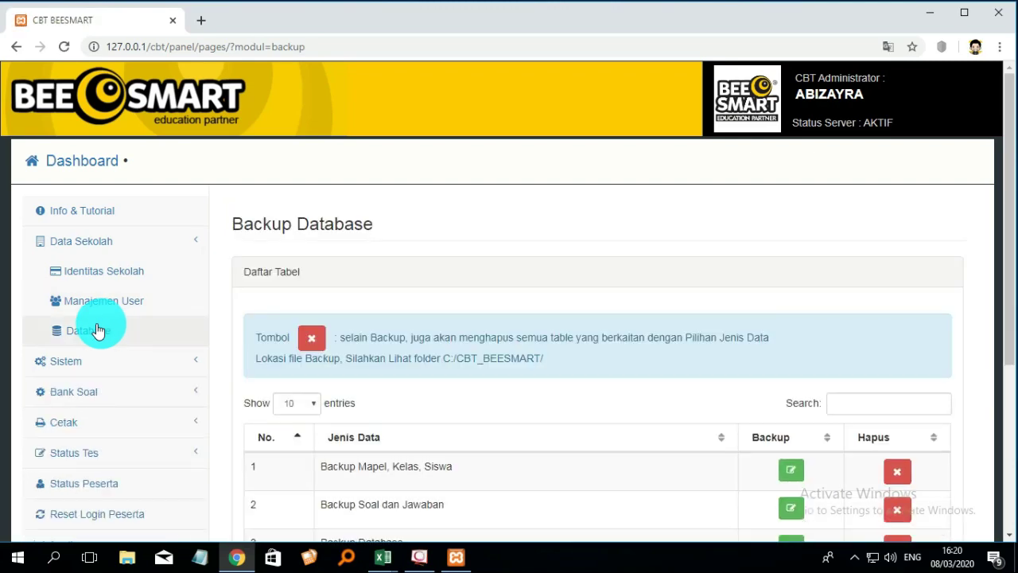
left_click(143, 359)
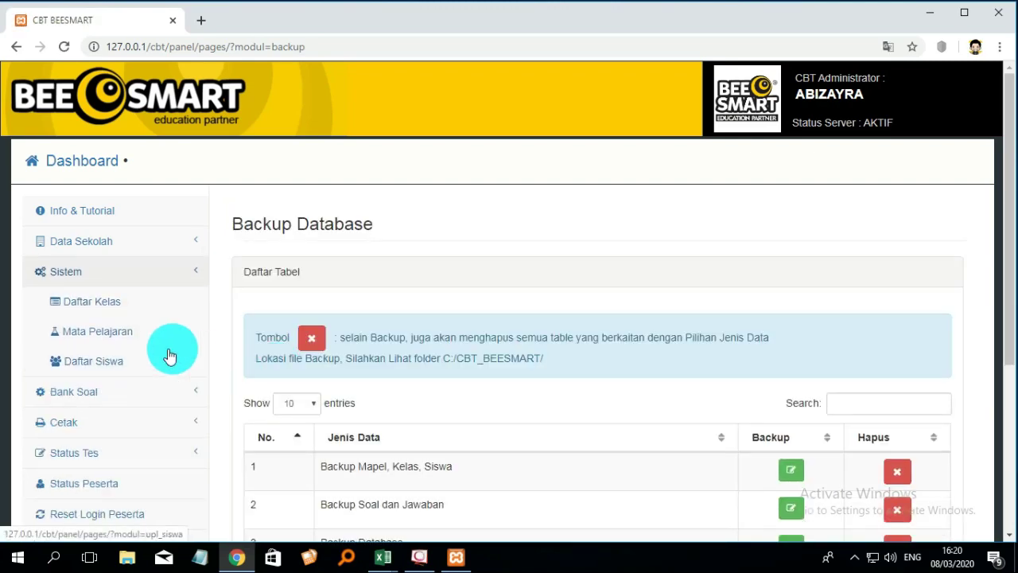
left_click(155, 316)
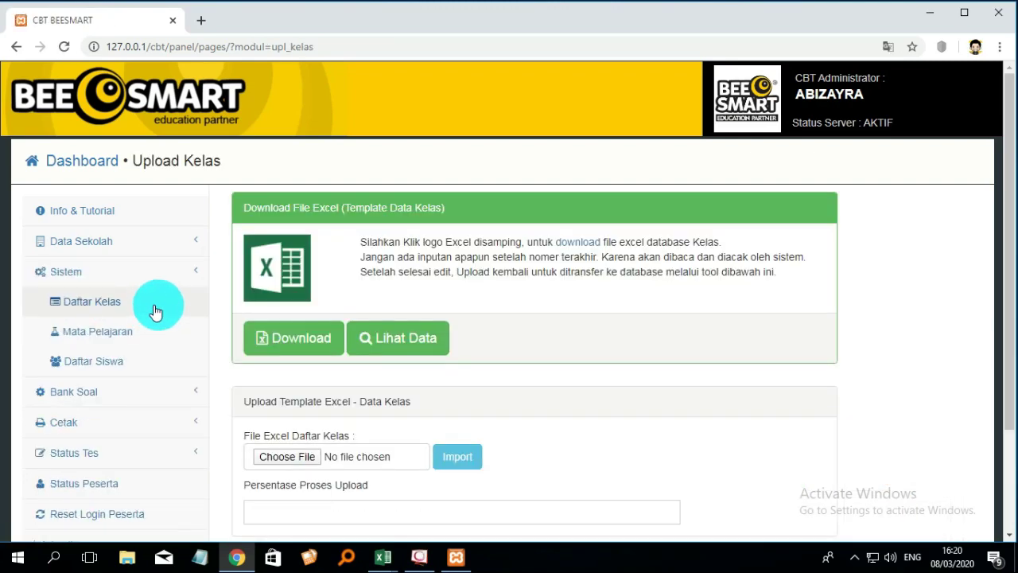
- Return to the Identitas Sekolah page under Data Sekolah and look through the whole school data form
left_click(141, 251)
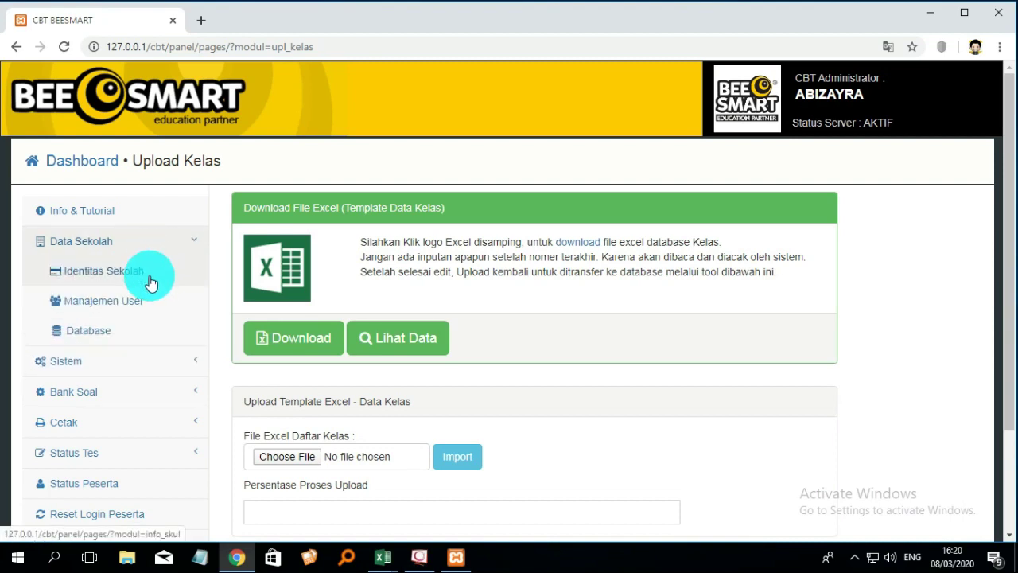
left_click(151, 278)
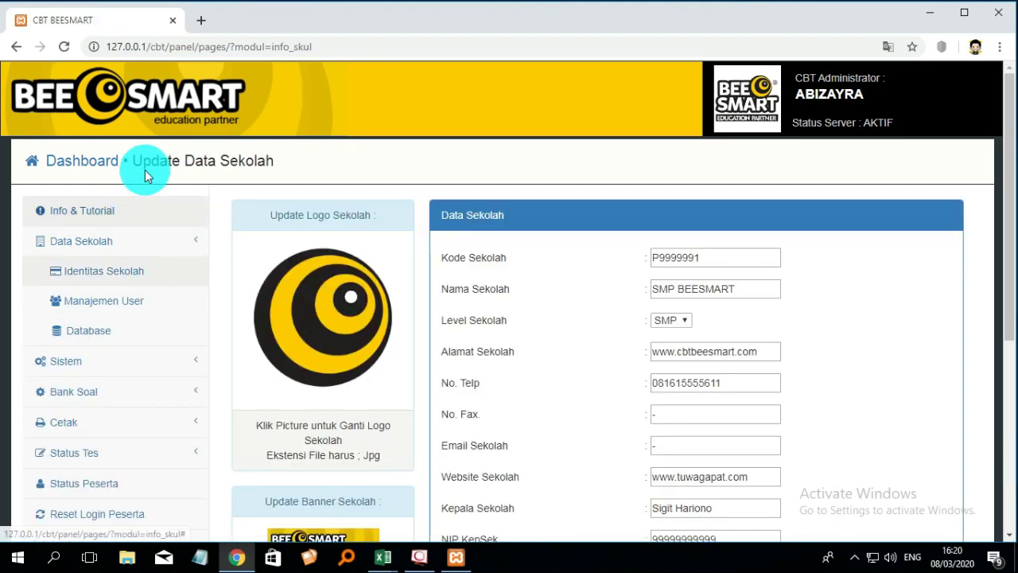
left_click(146, 47)
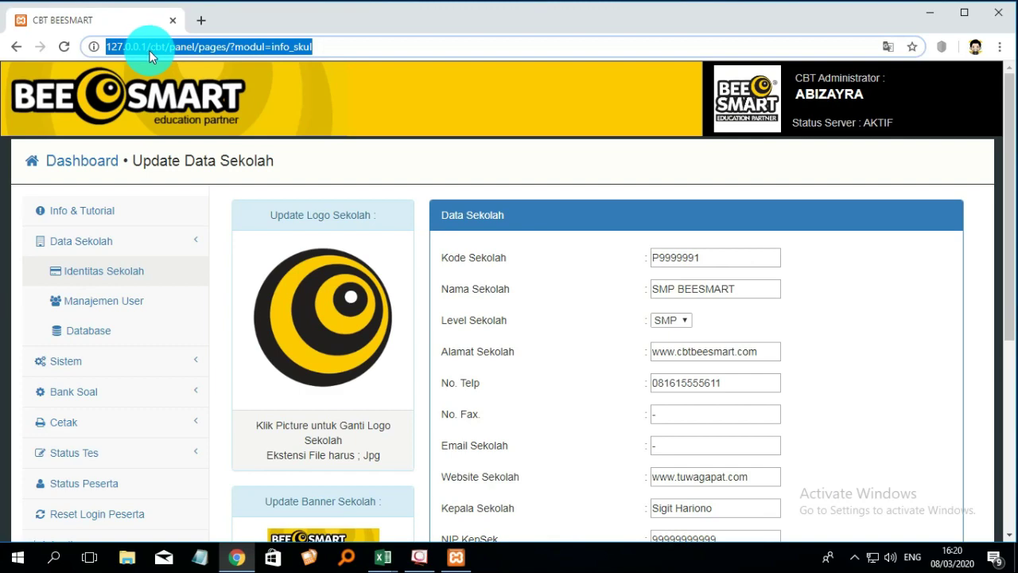
scroll(716, 278, "down", 4)
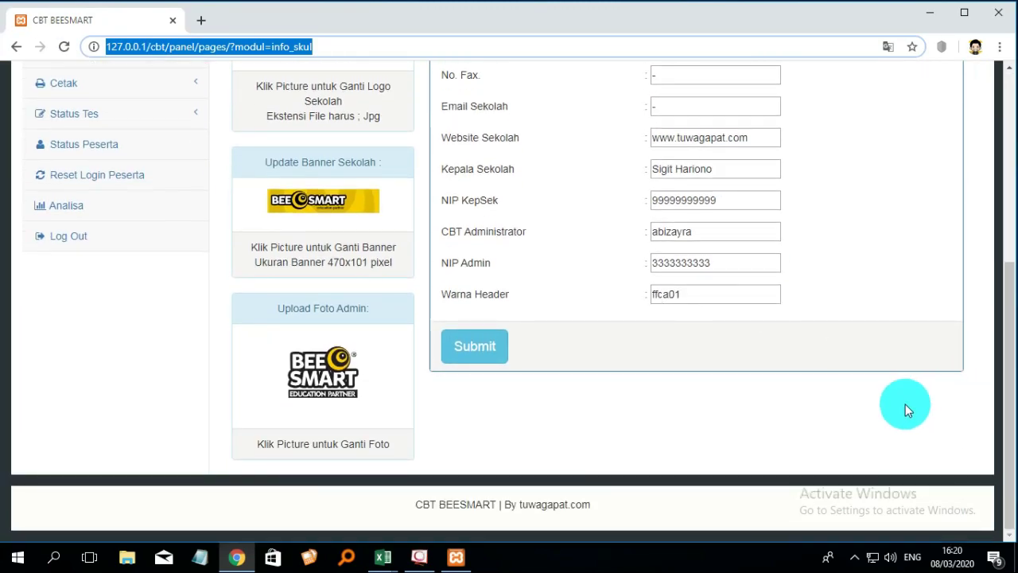
scroll(905, 404, "up", 5)
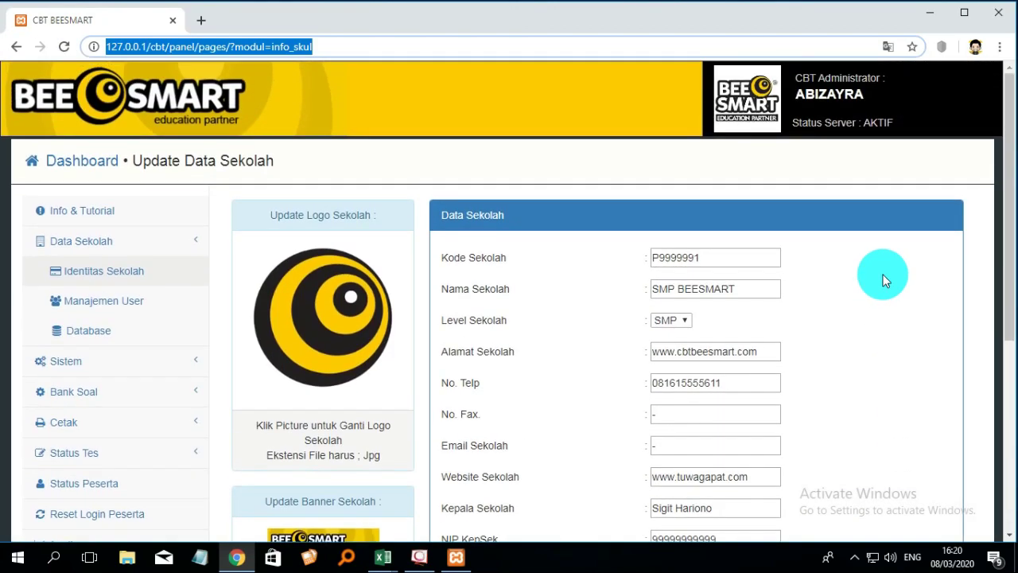
left_click(136, 46)
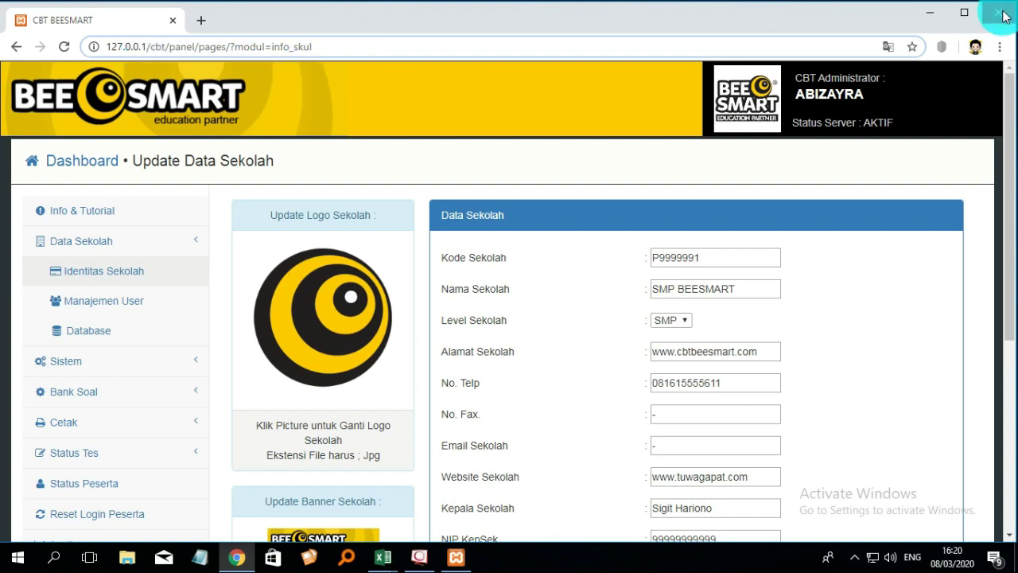
left_click(854, 558)
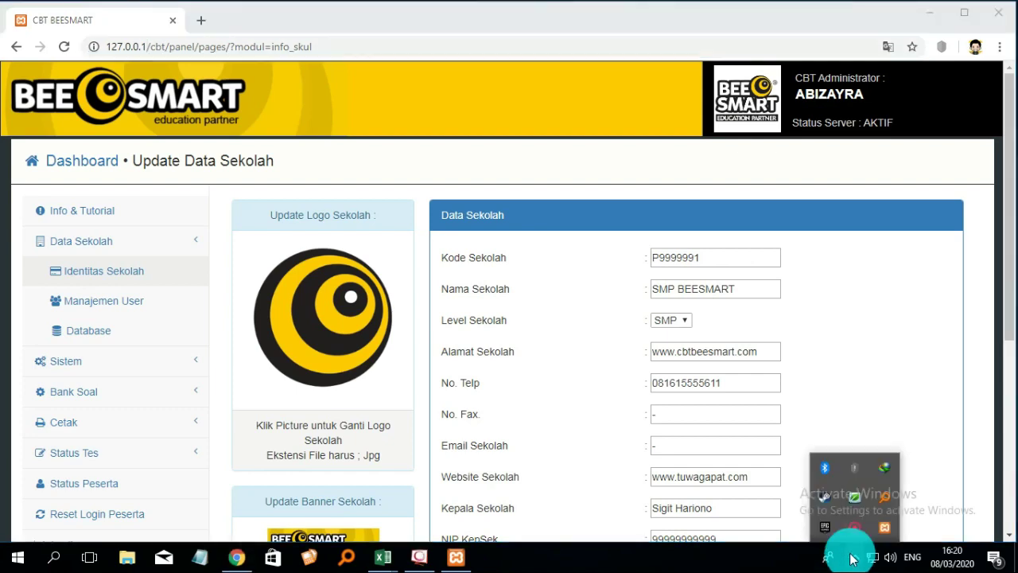
left_click(860, 529)
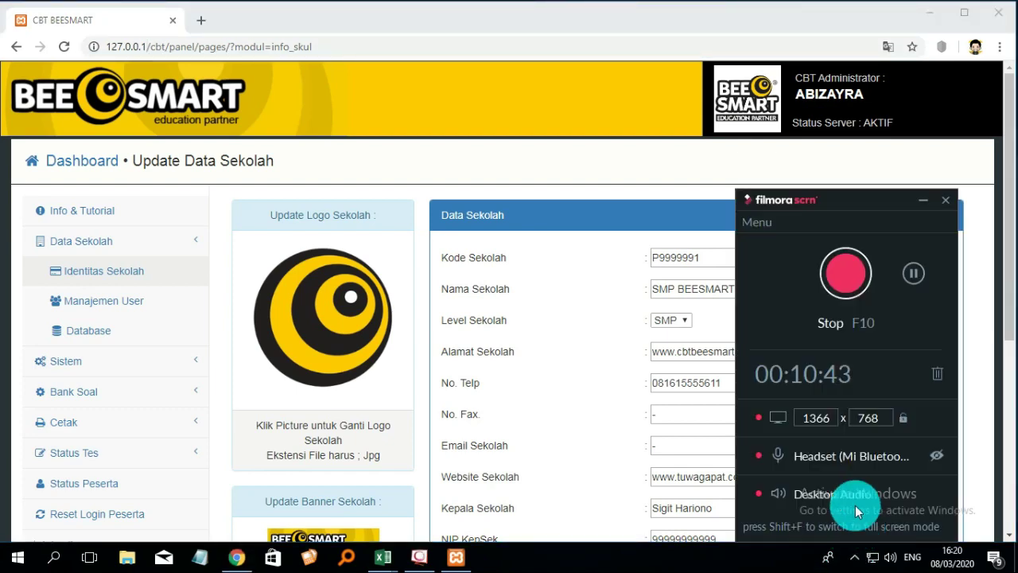